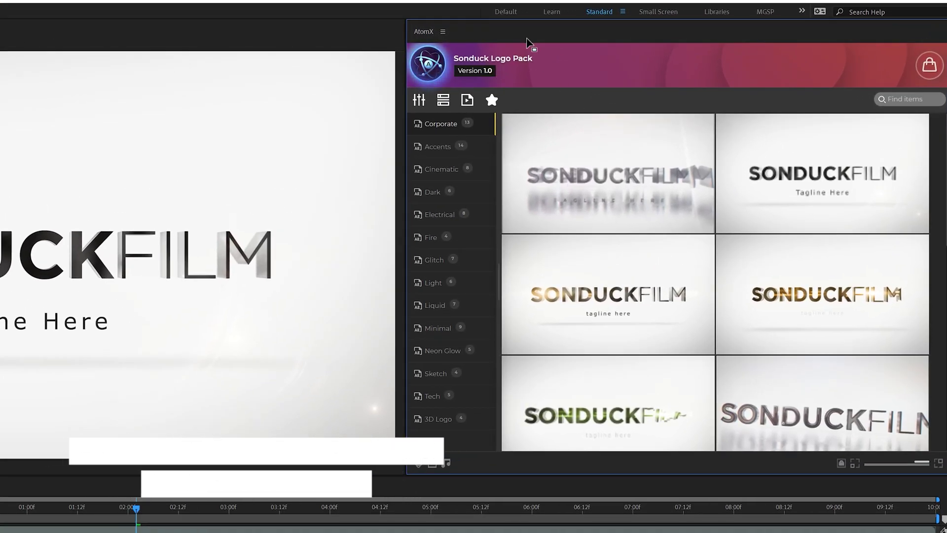
{"action": "mouse_move", "coordinate": [774, 177]}
{"action": "scroll", "coordinate": [779, 163], "scroll_direction": "down", "scroll_amount": 3}
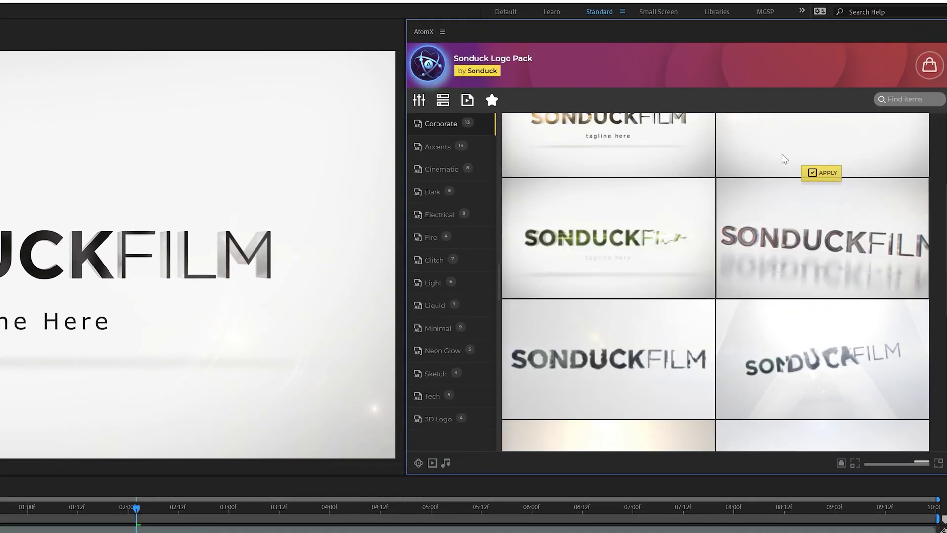
{"action": "mouse_move", "coordinate": [614, 239]}
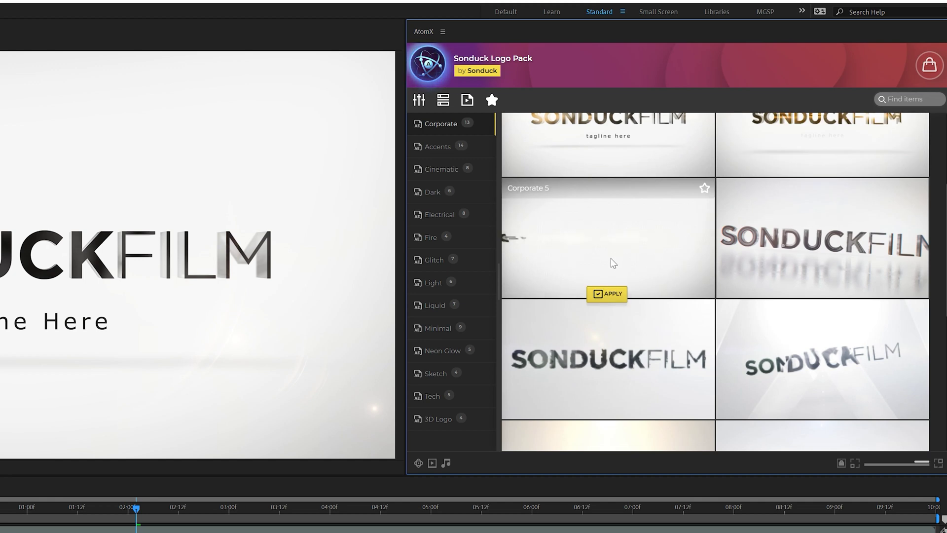
{"action": "scroll", "coordinate": [613, 262], "scroll_direction": "up", "scroll_amount": 3}
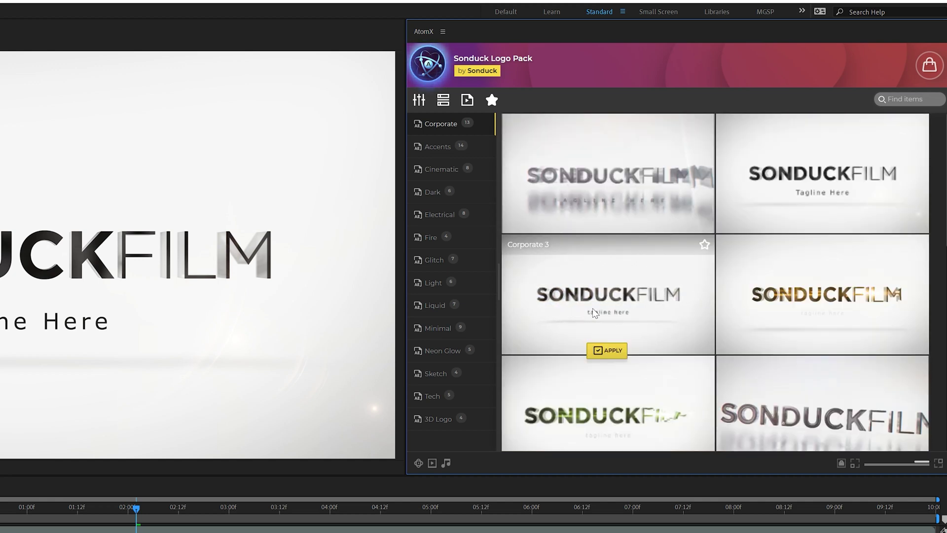
{"action": "mouse_move", "coordinate": [777, 314]}
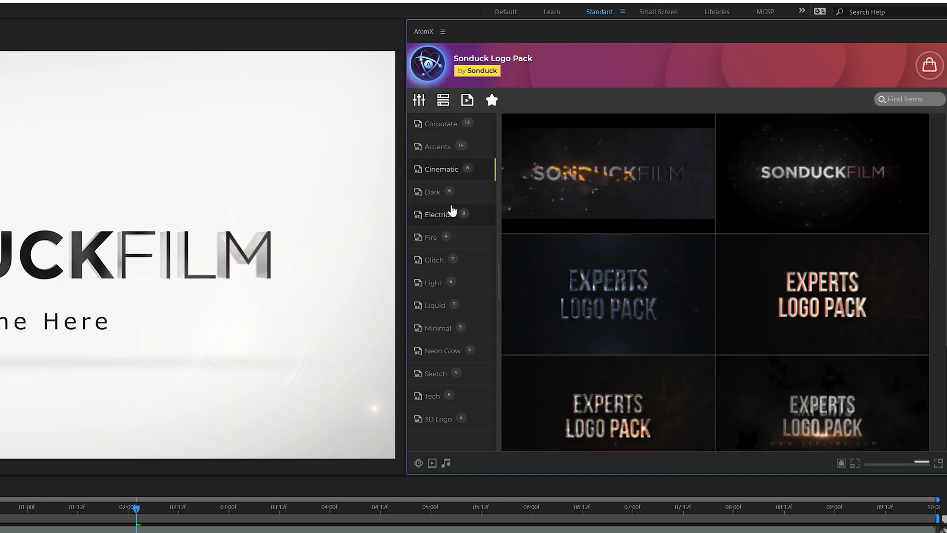
{"action": "left_click", "coordinate": [447, 214]}
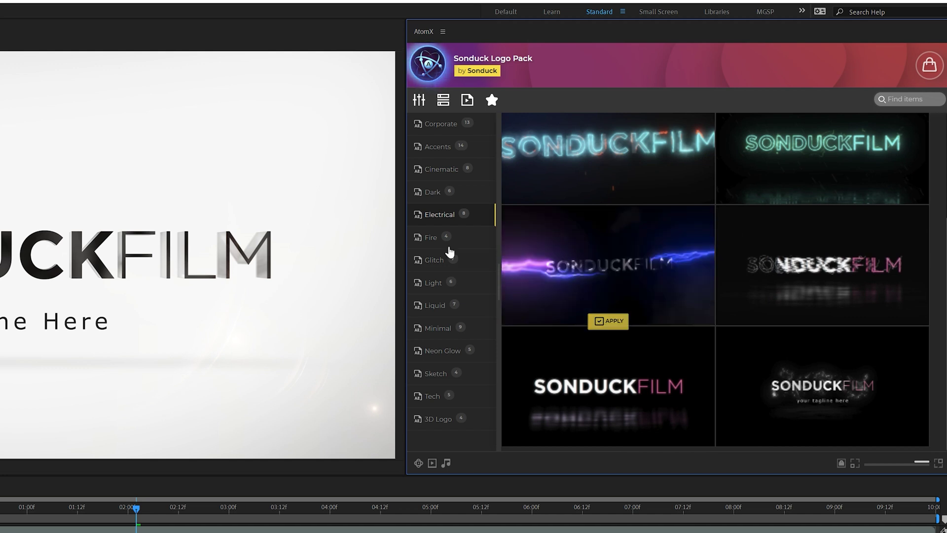
{"action": "left_click", "coordinate": [446, 238]}
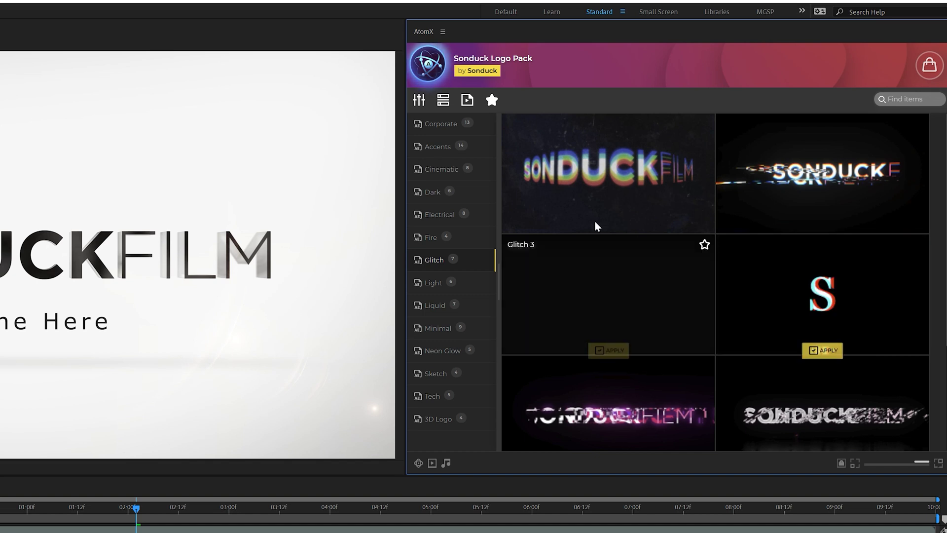
{"action": "left_click", "coordinate": [441, 133]}
{"action": "mouse_move", "coordinate": [782, 200]}
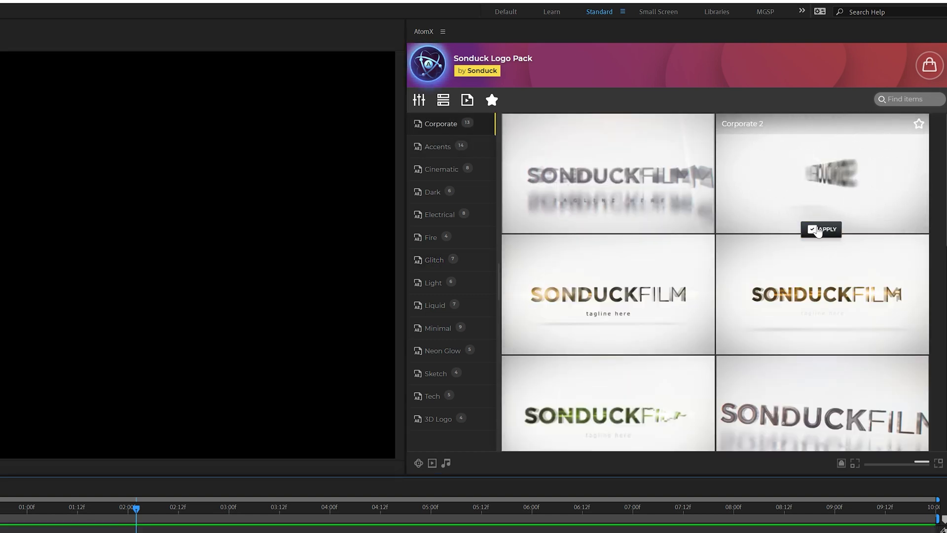
Apply the AtomX Corporate 2 template, then hide Logo_B.png in its Logo 2 comp and start a text layer
{"action": "left_click", "coordinate": [819, 229]}
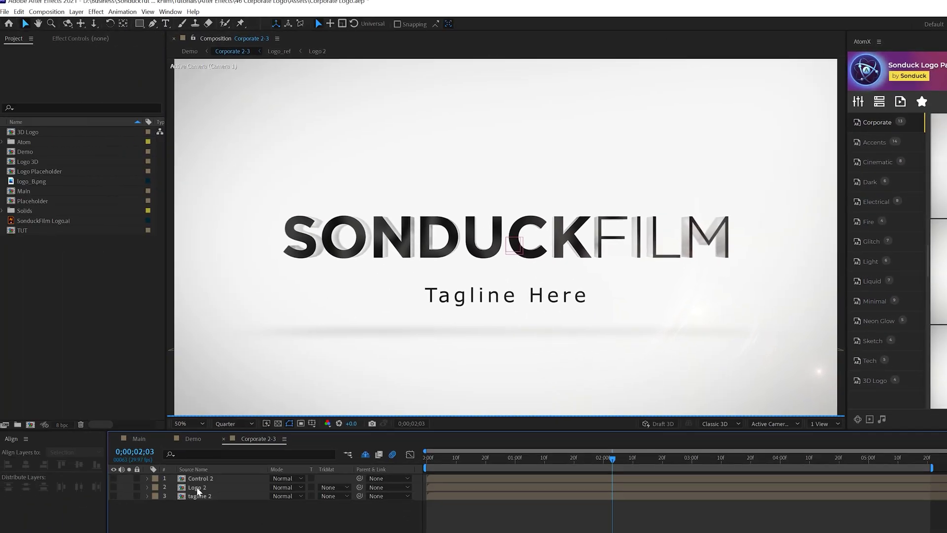
{"action": "left_click", "coordinate": [131, 479]}
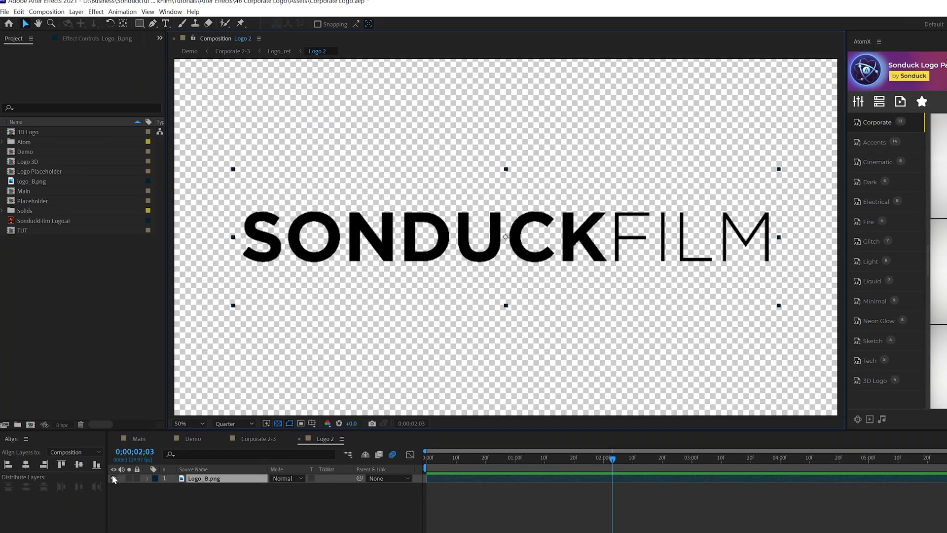
{"action": "left_click", "coordinate": [113, 478]}
{"action": "left_click", "coordinate": [164, 23]}
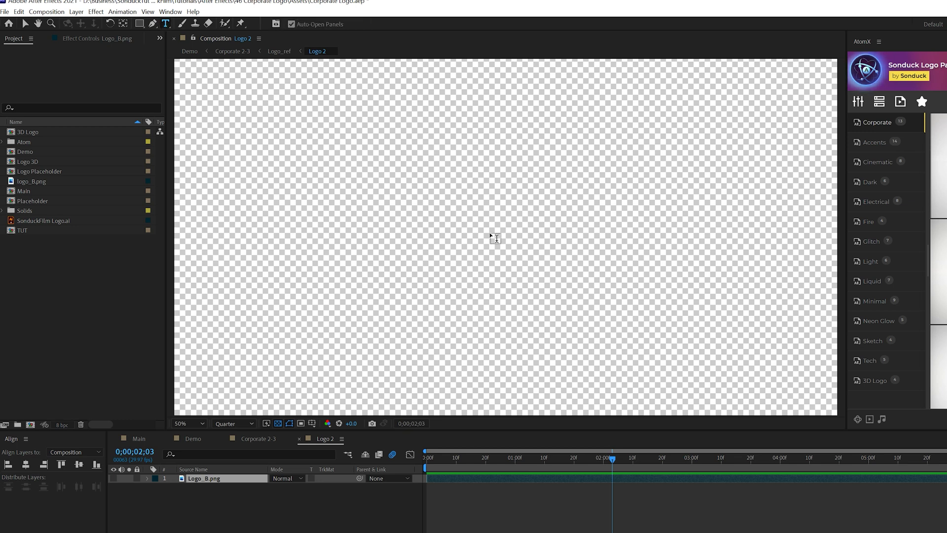
{"action": "left_click", "coordinate": [502, 233]}
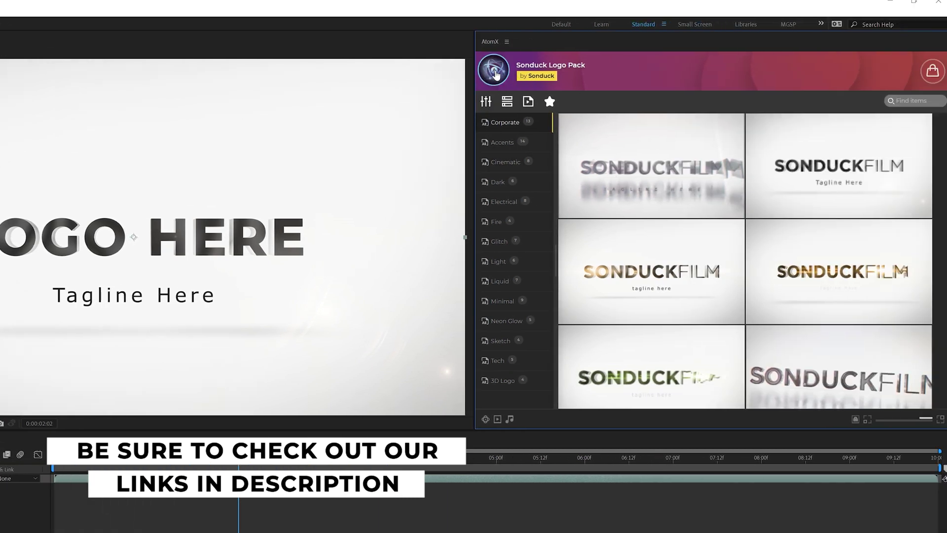
Switch the AtomX package to the Modern Titles Pack and browse its templates
{"action": "left_click", "coordinate": [496, 74]}
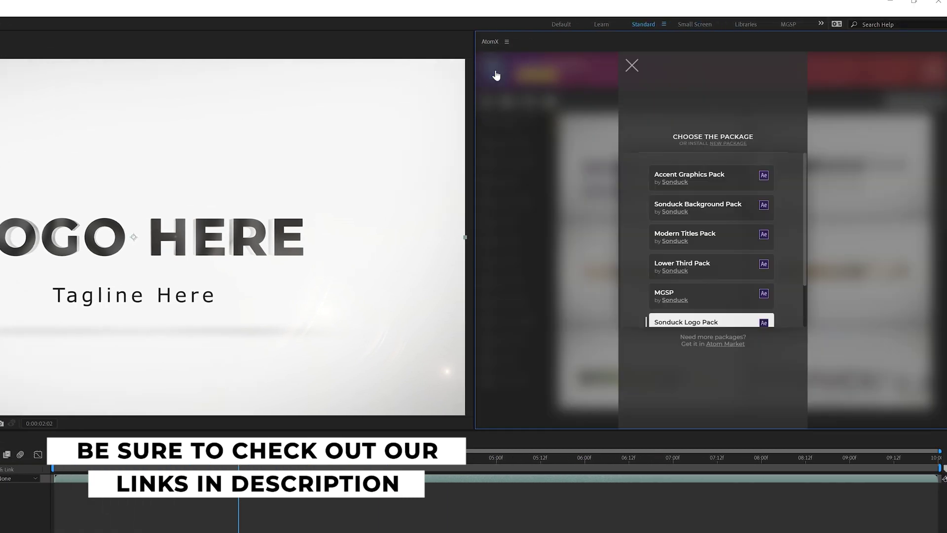
{"action": "mouse_move", "coordinate": [703, 249]}
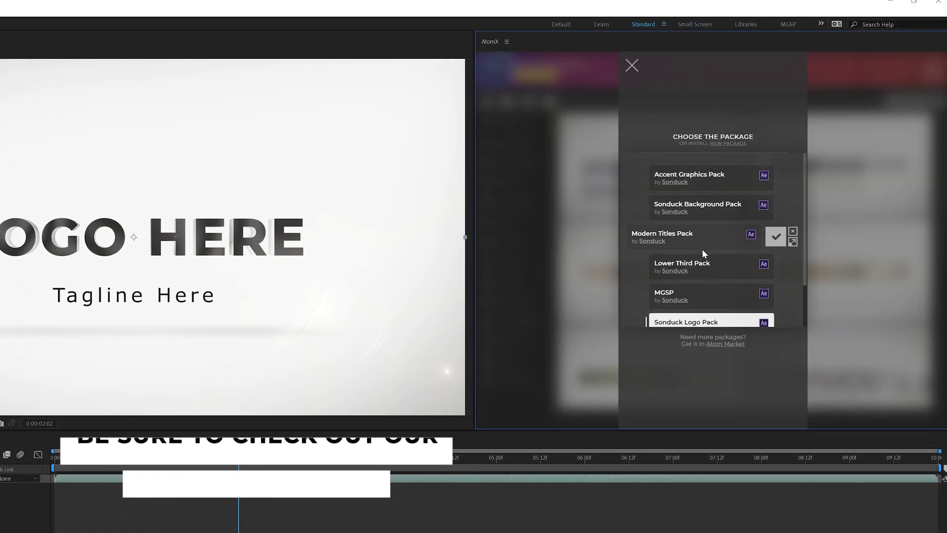
{"action": "left_click", "coordinate": [776, 237]}
{"action": "mouse_move", "coordinate": [643, 259]}
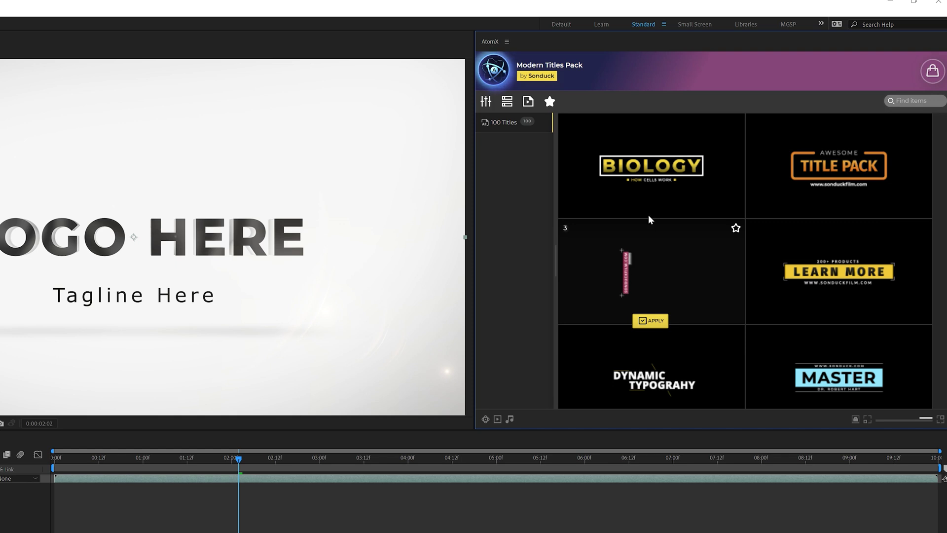
{"action": "scroll", "coordinate": [649, 219], "scroll_direction": "down", "scroll_amount": 8}
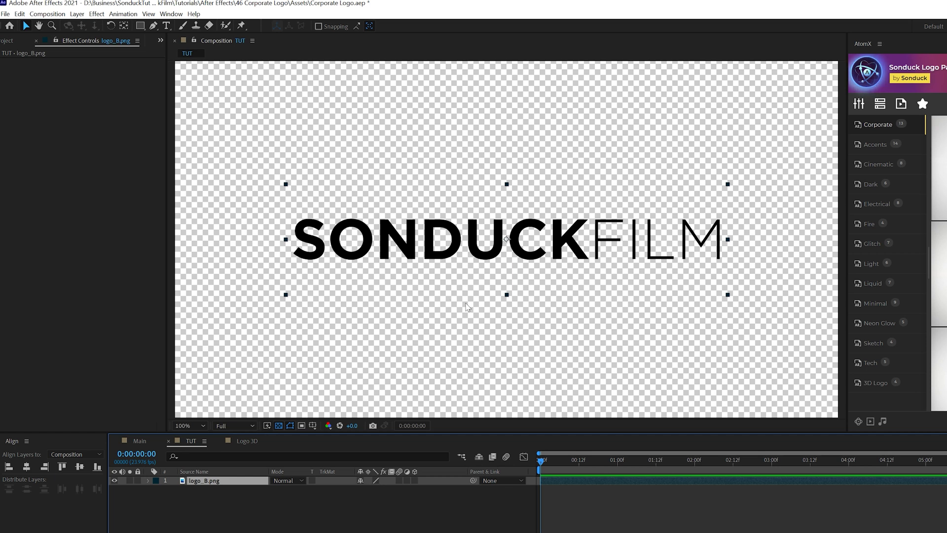
Create a black BG solid and place it beneath the logo layer
{"action": "key", "text": "ctrl+shift+a"}
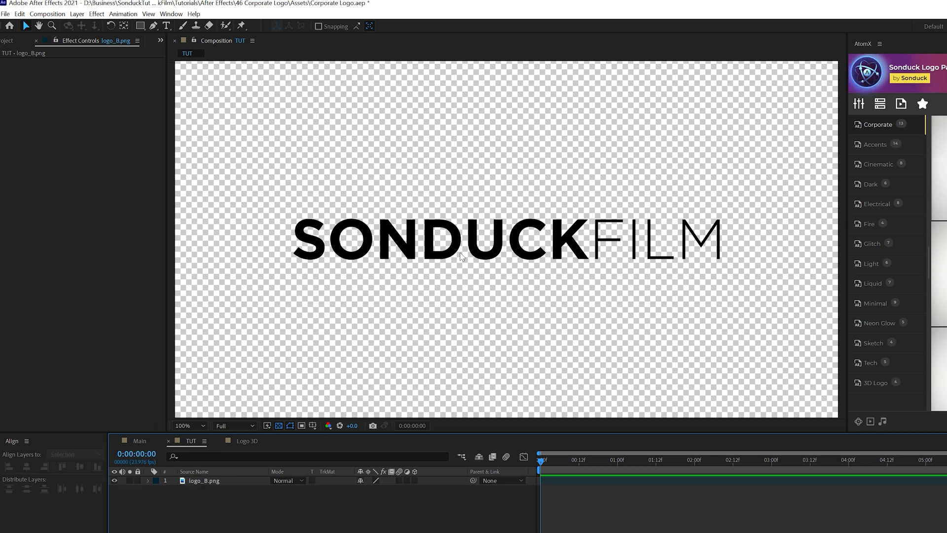
{"action": "left_click", "coordinate": [77, 14]}
{"action": "mouse_move", "coordinate": [83, 24]}
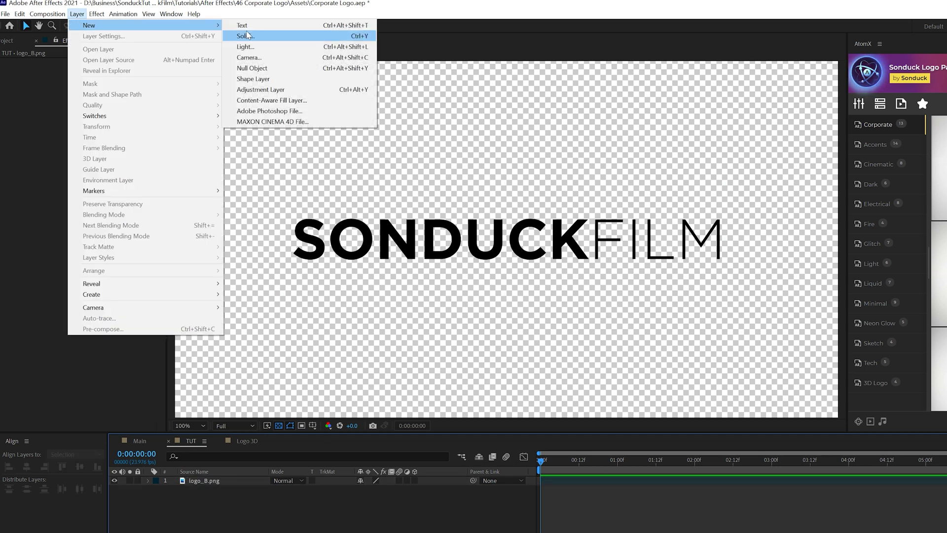
{"action": "left_click", "coordinate": [249, 36]}
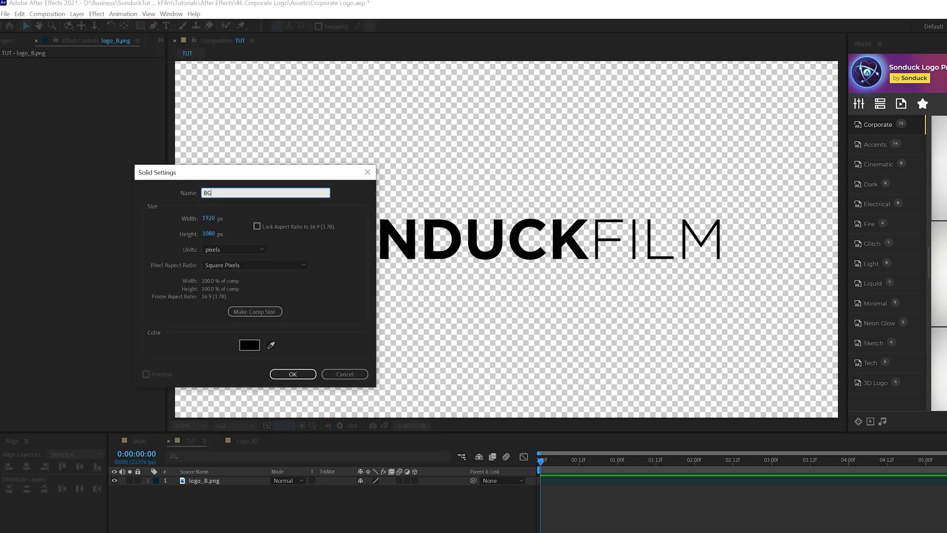
{"action": "key", "text": "Return"}
{"action": "left_click_drag", "start_coordinate": [213, 480], "coordinate": [207, 513]}
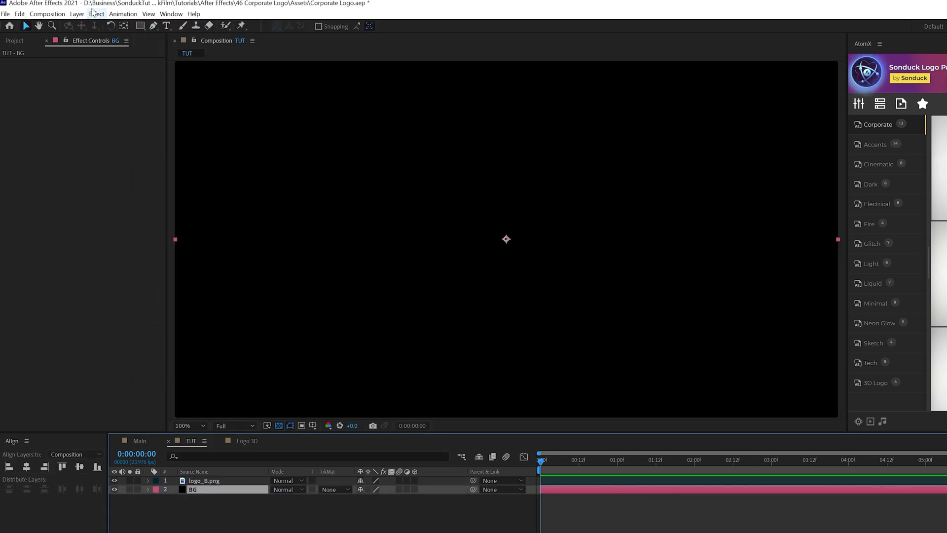
Apply a Radial Gradient Ramp to BG with its start point at the frame centre
{"action": "left_click", "coordinate": [97, 13]}
{"action": "mouse_move", "coordinate": [197, 155]}
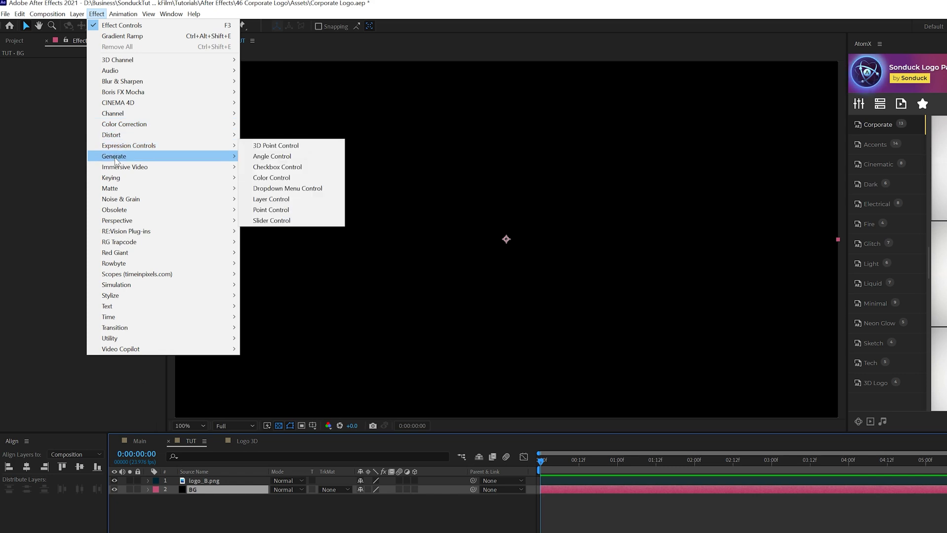
{"action": "left_click", "coordinate": [290, 338]}
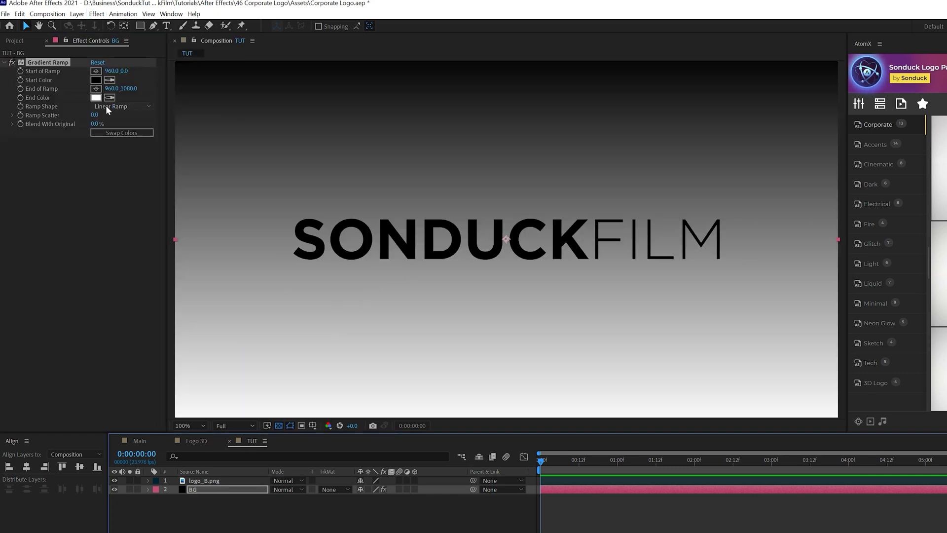
{"action": "left_click", "coordinate": [108, 107]}
{"action": "left_click", "coordinate": [115, 130]}
{"action": "key", "text": "comma"}
{"action": "key", "text": "comma"}
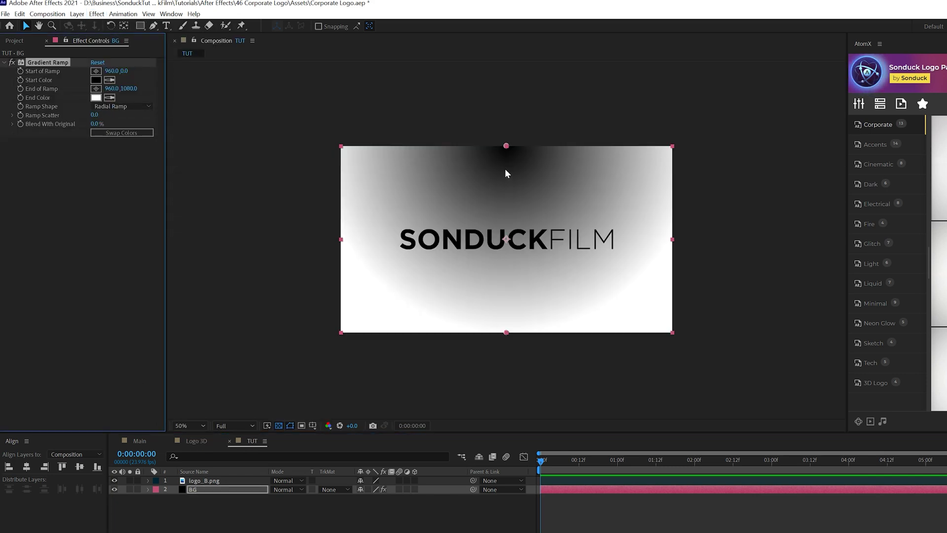
{"action": "left_click_drag", "start_coordinate": [506, 146], "coordinate": [509, 240]}
Set the ramp colours from white to mid grey and push the end point down to widen it
{"action": "left_click", "coordinate": [96, 80]}
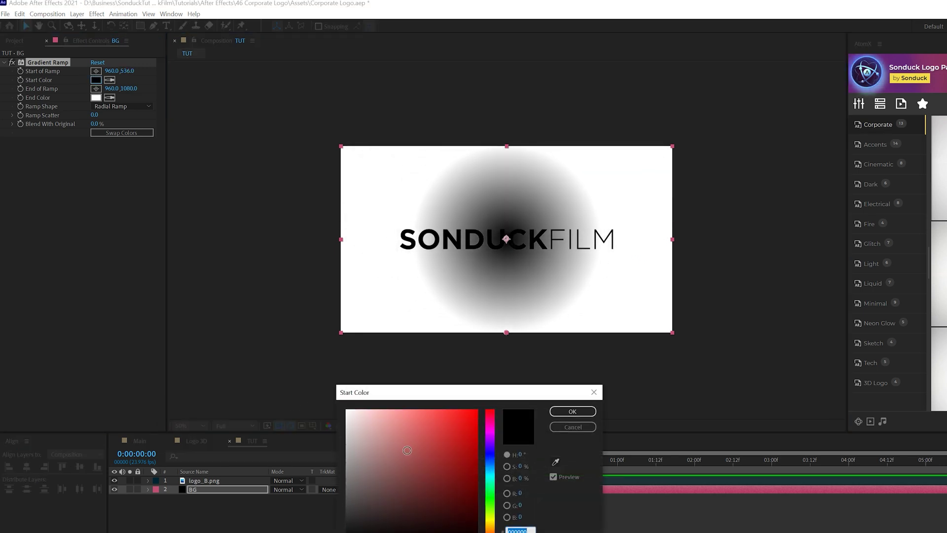
{"action": "left_click", "coordinate": [568, 412]}
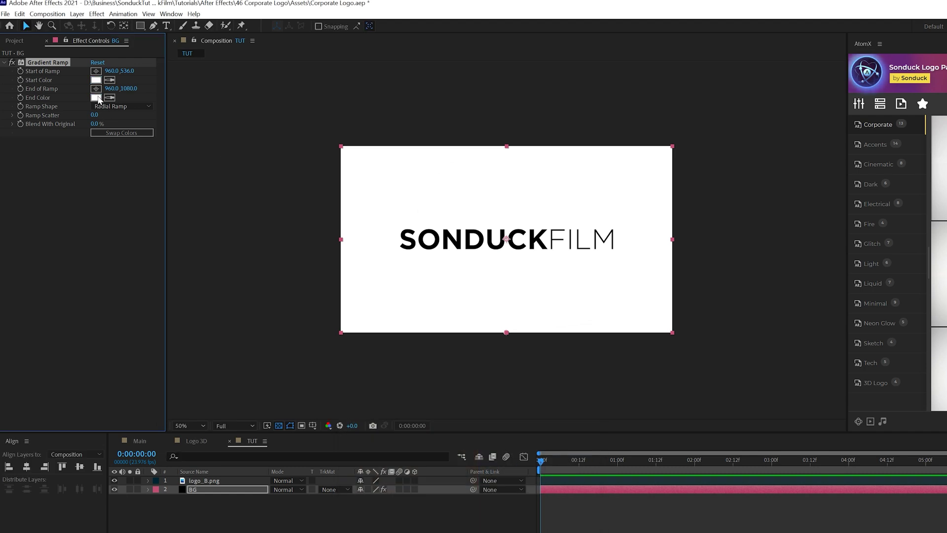
{"action": "left_click", "coordinate": [96, 98]}
{"action": "left_click_drag", "start_coordinate": [360, 452], "coordinate": [307, 457]}
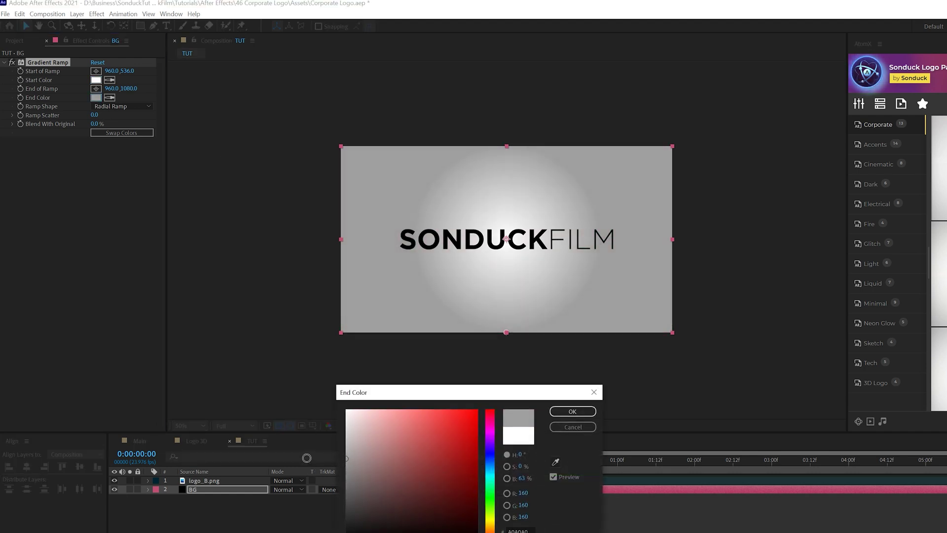
{"action": "left_click", "coordinate": [593, 413]}
{"action": "left_click_drag", "start_coordinate": [503, 331], "coordinate": [504, 430]}
View the composition at 100% and select the logo_B.png layer
{"action": "key", "text": "slash"}
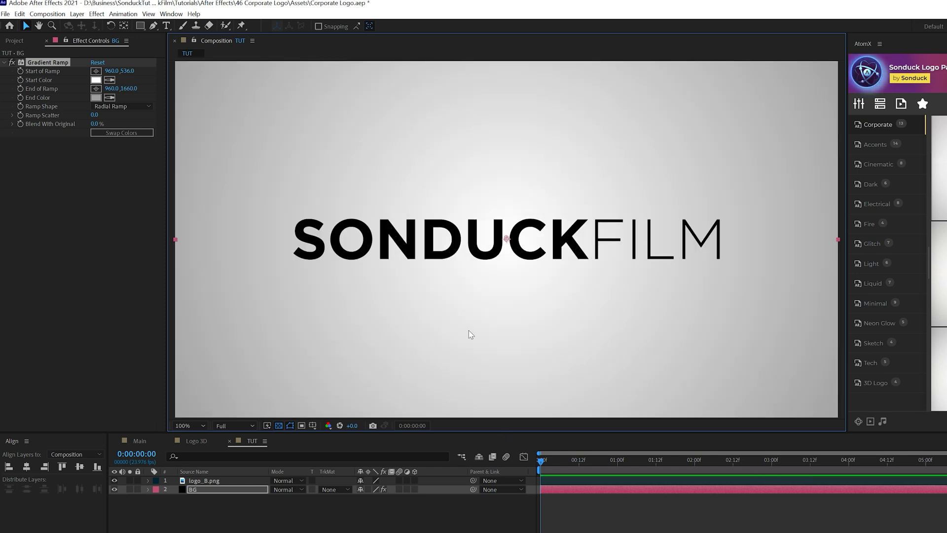
{"action": "key", "text": "comma"}
{"action": "key", "text": "comma"}
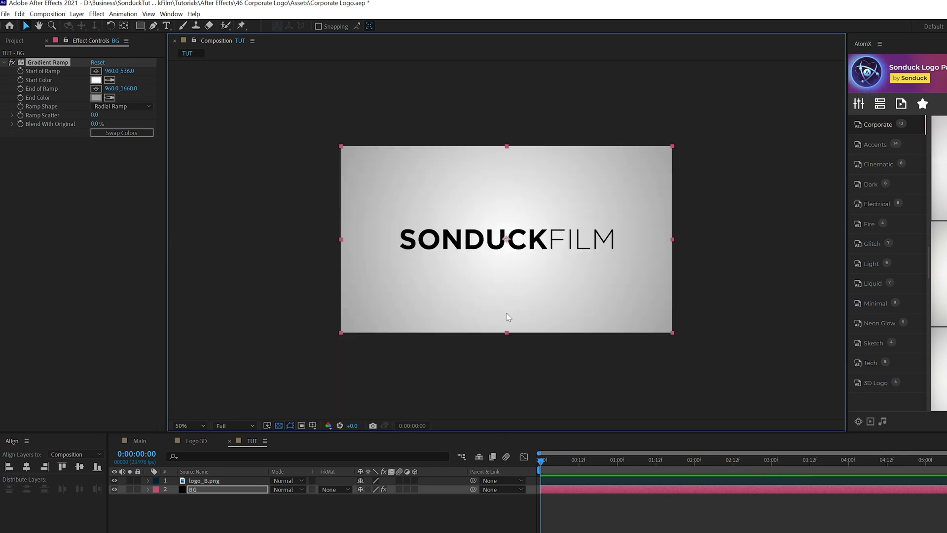
{"action": "key", "text": "slash"}
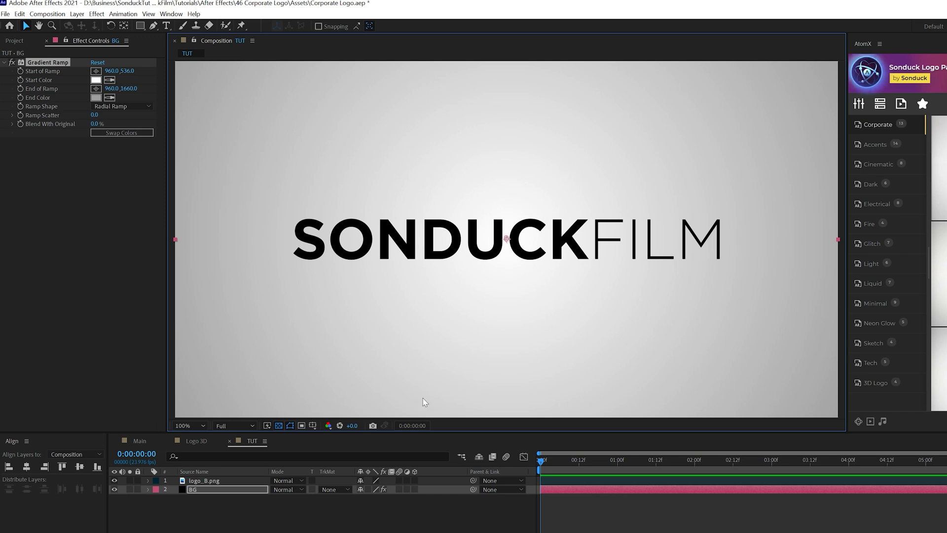
{"action": "left_click", "coordinate": [216, 481]}
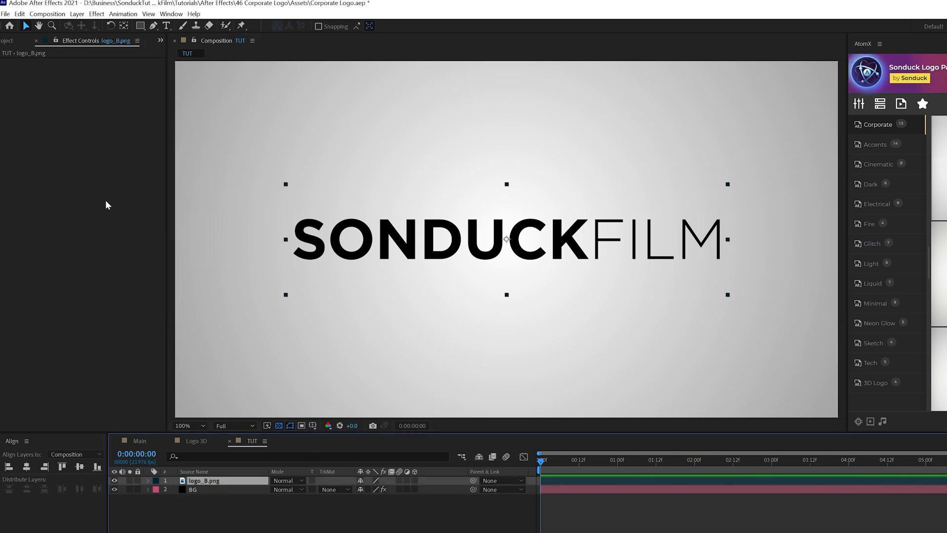
Pre-compose logo_B.png into 'Placeholder', moving all attributes into the new composition
{"action": "left_click", "coordinate": [77, 13]}
{"action": "left_click", "coordinate": [105, 328]}
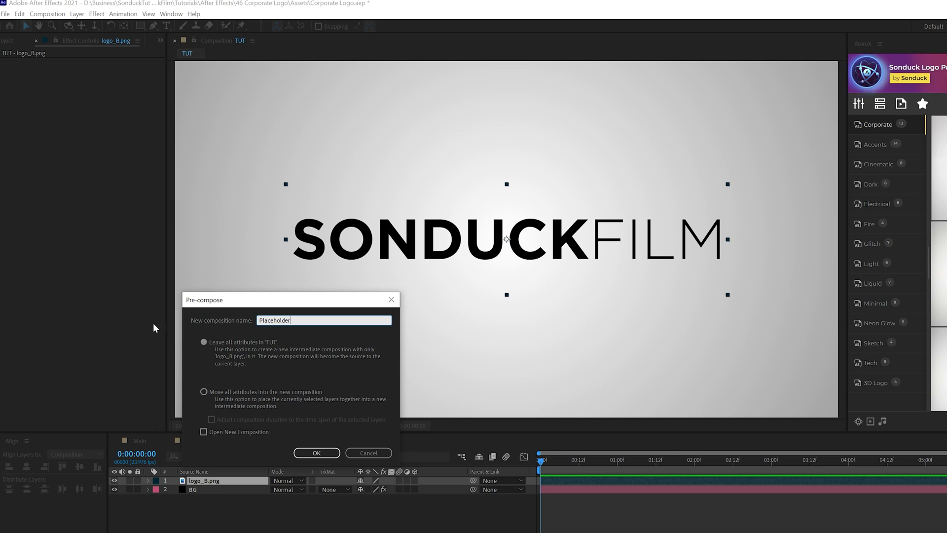
{"action": "left_click", "coordinate": [229, 393]}
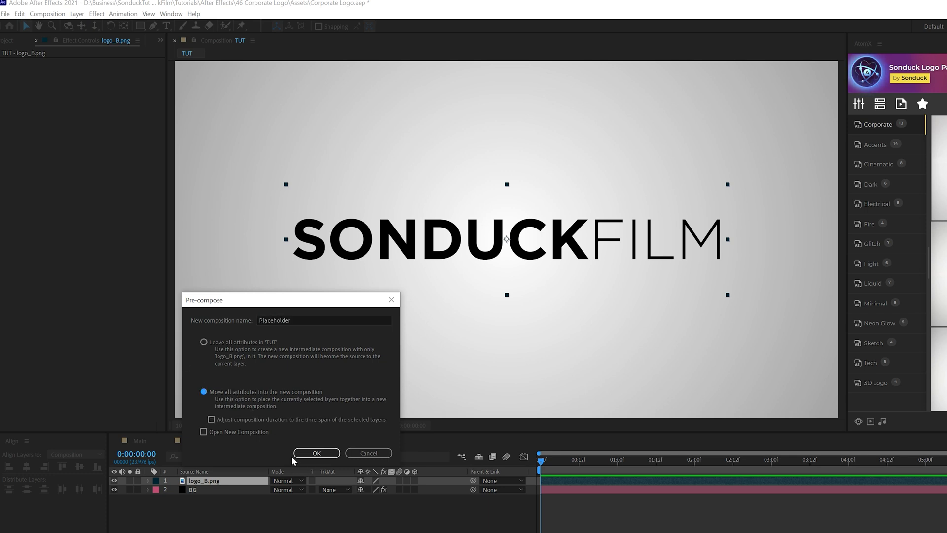
{"action": "left_click", "coordinate": [306, 455]}
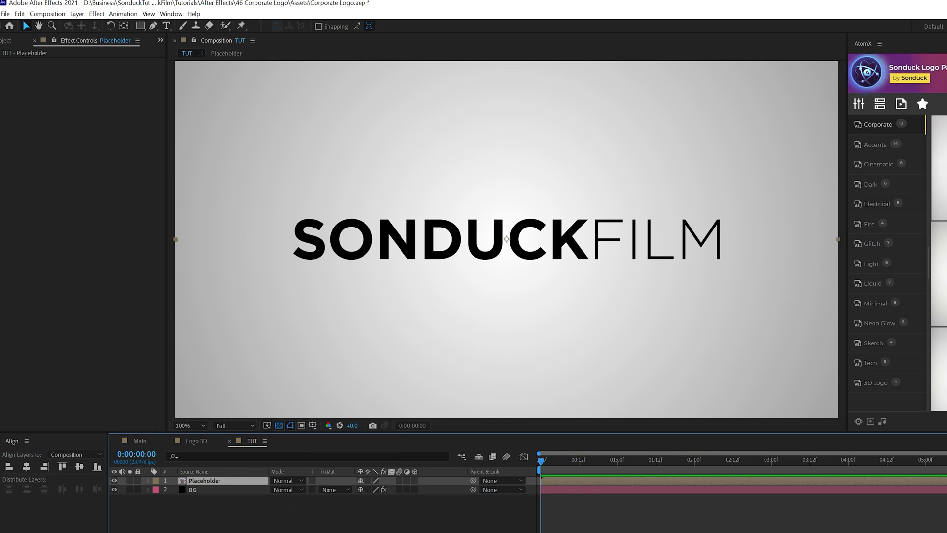
Make Placeholder 3D and keyframe Position so it flies in on Z from the camera, landing at about 2 s
{"action": "key", "text": "F4"}
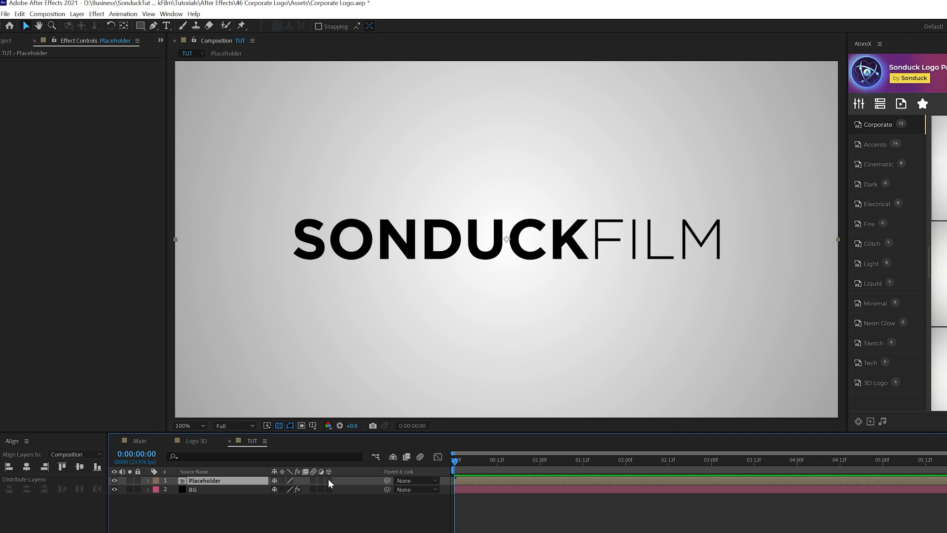
{"action": "left_click", "coordinate": [328, 480]}
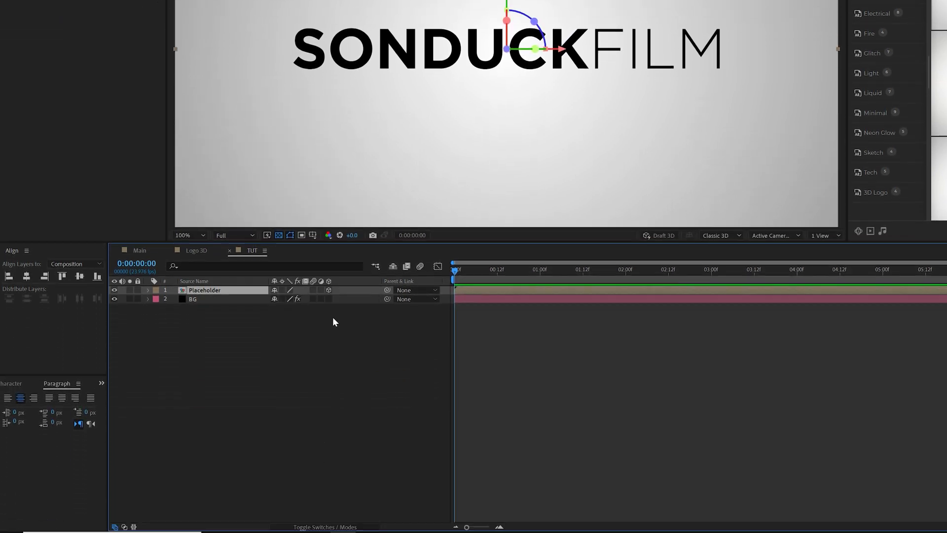
{"action": "key", "text": "p"}
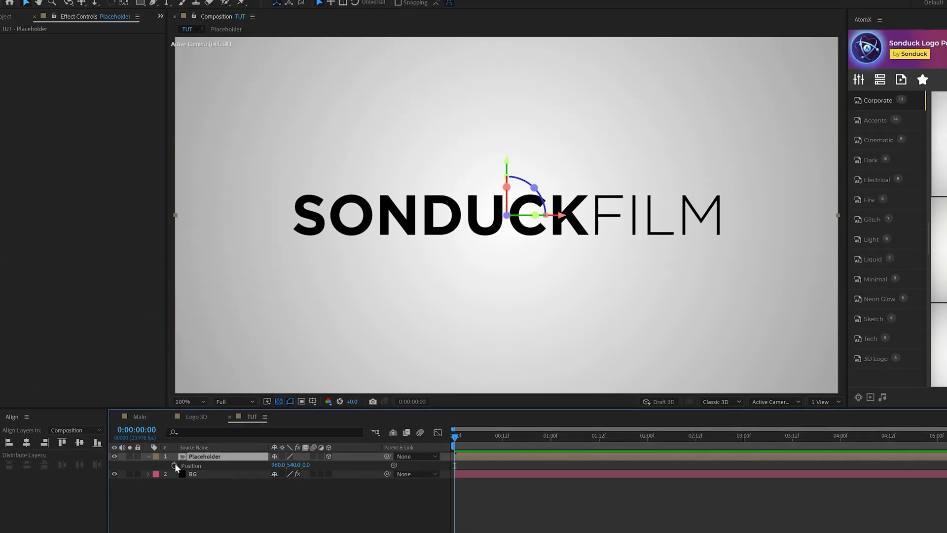
{"action": "left_click", "coordinate": [174, 299]}
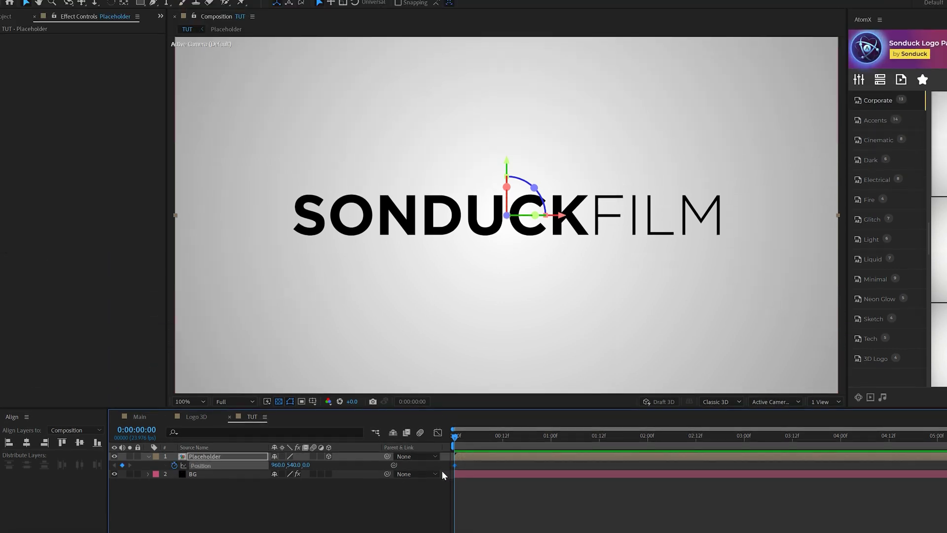
{"action": "left_click_drag", "start_coordinate": [454, 465], "coordinate": [550, 465]}
{"action": "mouse_move", "coordinate": [686, 475]}
{"action": "left_mouse_down"}
{"action": "mouse_move", "coordinate": [649, 463]}
{"action": "mouse_move", "coordinate": [680, 465]}
{"action": "left_mouse_up"}
{"action": "left_click_drag", "start_coordinate": [306, 464], "coordinate": [182, 479]}
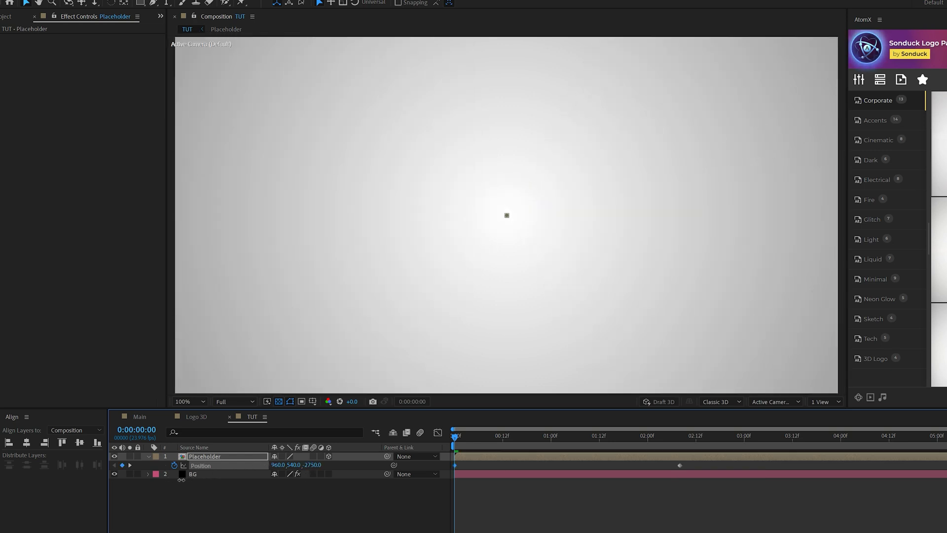
{"action": "left_click_drag", "start_coordinate": [721, 465], "coordinate": [626, 476]}
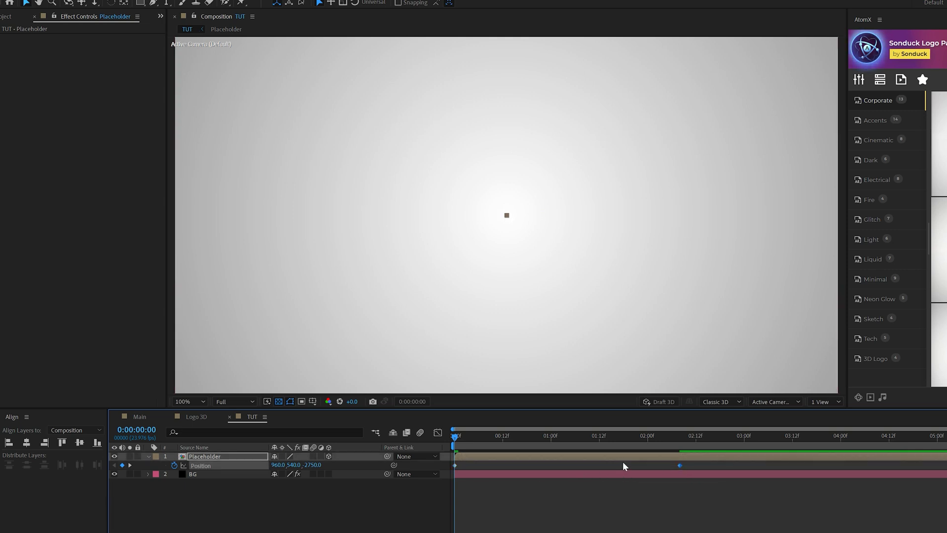
{"action": "left_click_drag", "start_coordinate": [472, 437], "coordinate": [538, 446]}
Keyframe Y Rotation from 0 at 0:21 to two full turns at 1:22, with Easy Ease
{"action": "key", "text": "r"}
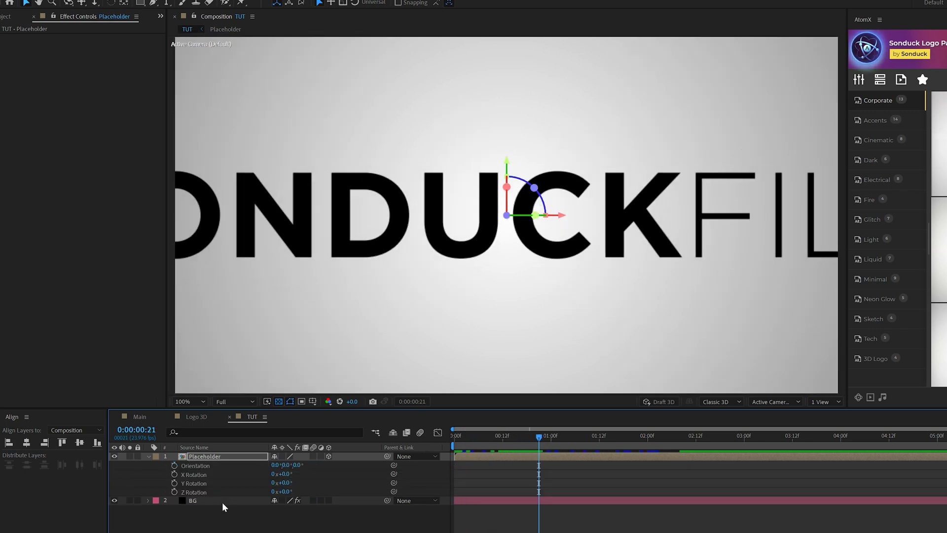
{"action": "left_click", "coordinate": [173, 483]}
{"action": "key", "text": "shift+p"}
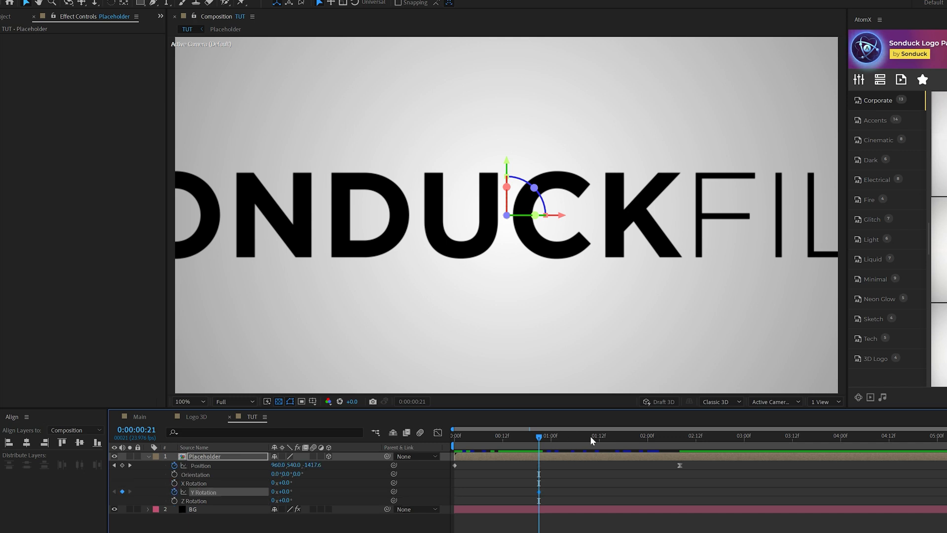
{"action": "left_click_drag", "start_coordinate": [590, 436], "coordinate": [640, 440]}
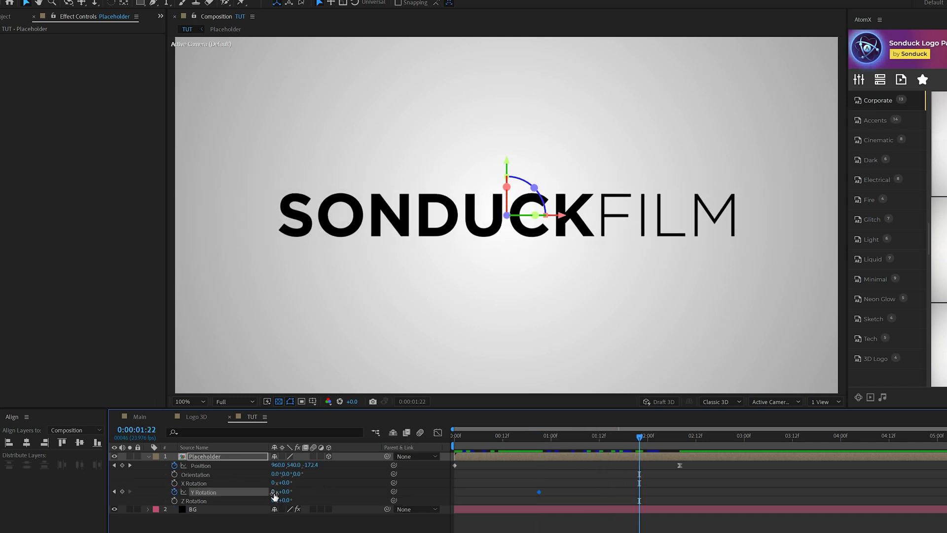
{"action": "left_click_drag", "start_coordinate": [659, 482], "coordinate": [483, 505]}
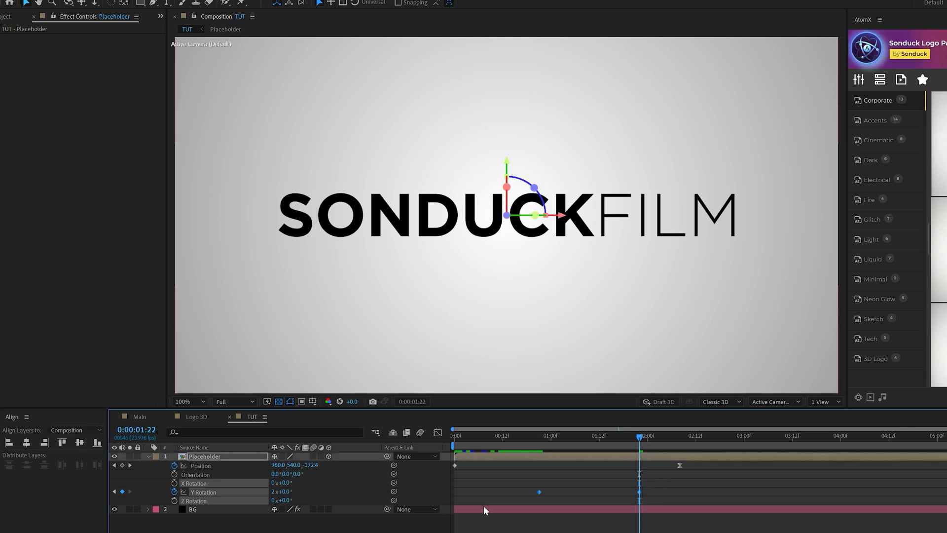
{"action": "key", "text": "F9"}
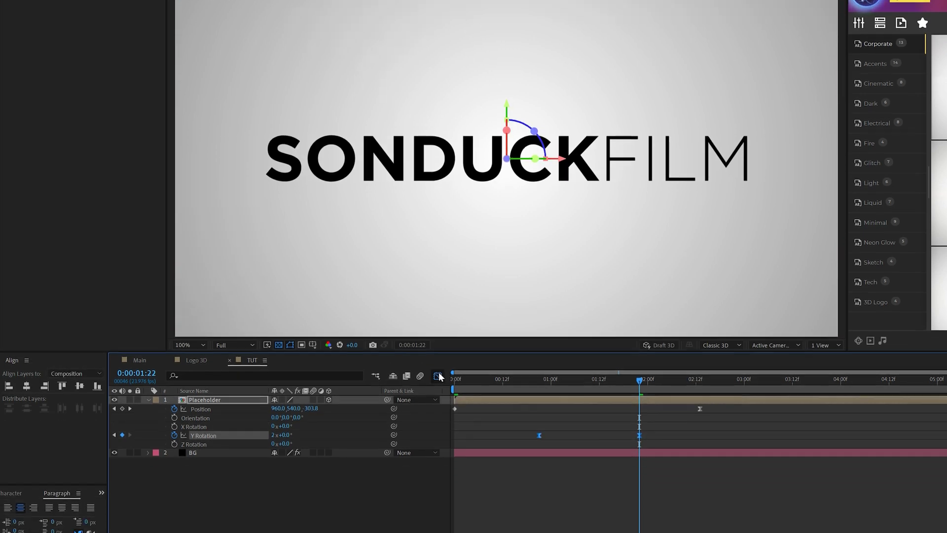
Steepen the spin's speed curve in the Graph Editor, enable Motion Blur, and preview
{"action": "left_click", "coordinate": [438, 375]}
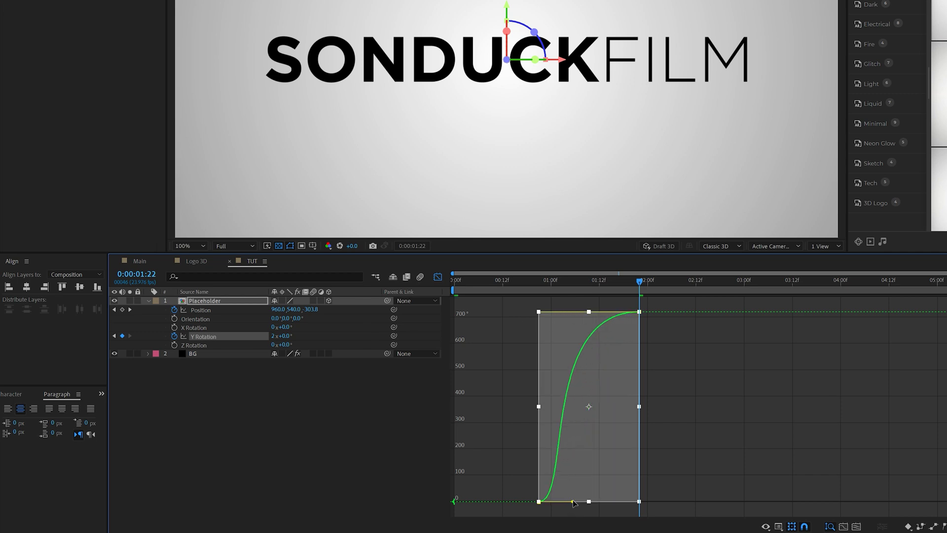
{"action": "left_click_drag", "start_coordinate": [574, 502], "coordinate": [611, 502]}
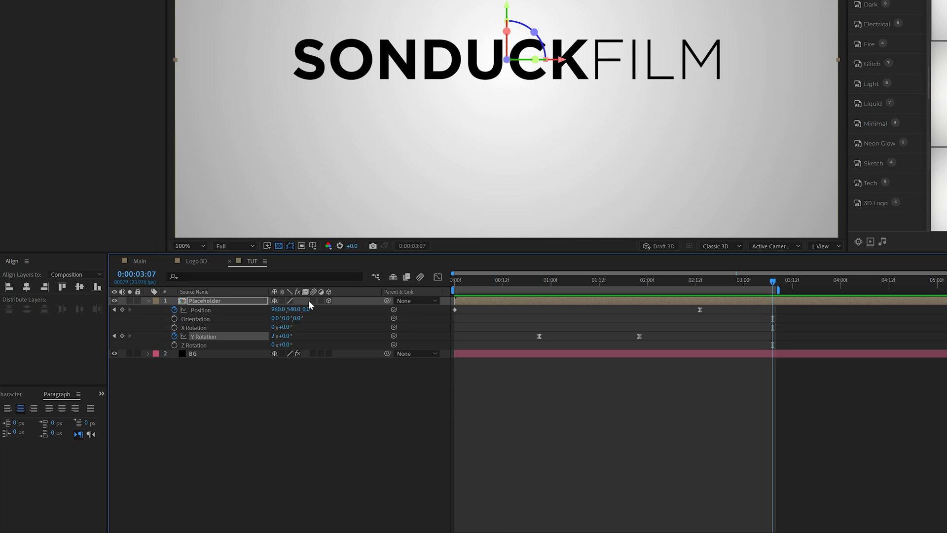
{"action": "left_click", "coordinate": [314, 300]}
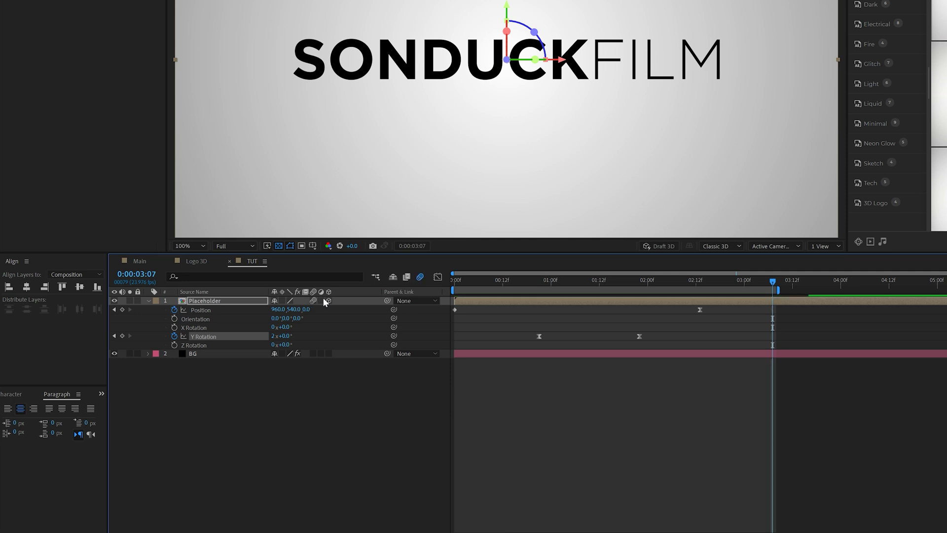
{"action": "key", "text": "space"}
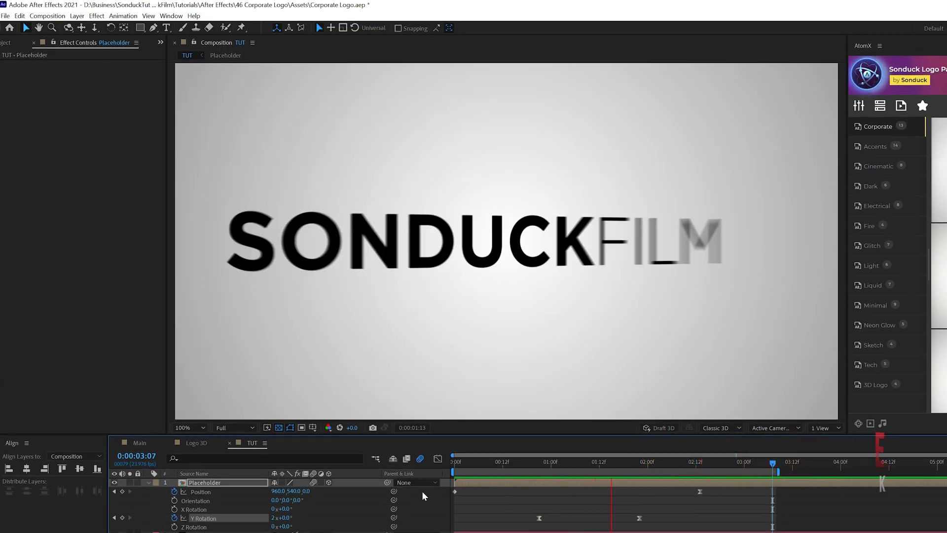
{"action": "key", "text": "space"}
Add a new Adjustment Layer on top of the composition
{"action": "left_click", "coordinate": [148, 482]}
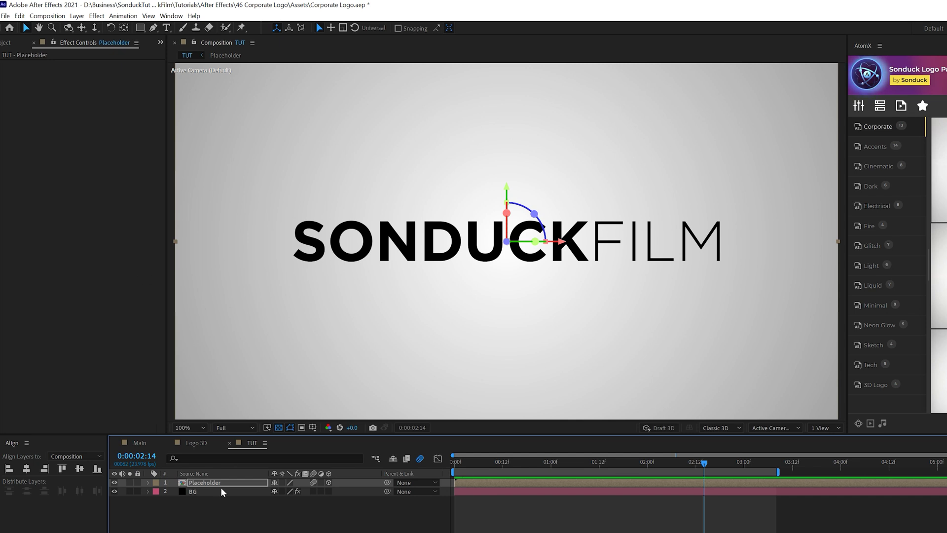
{"action": "left_click", "coordinate": [215, 516]}
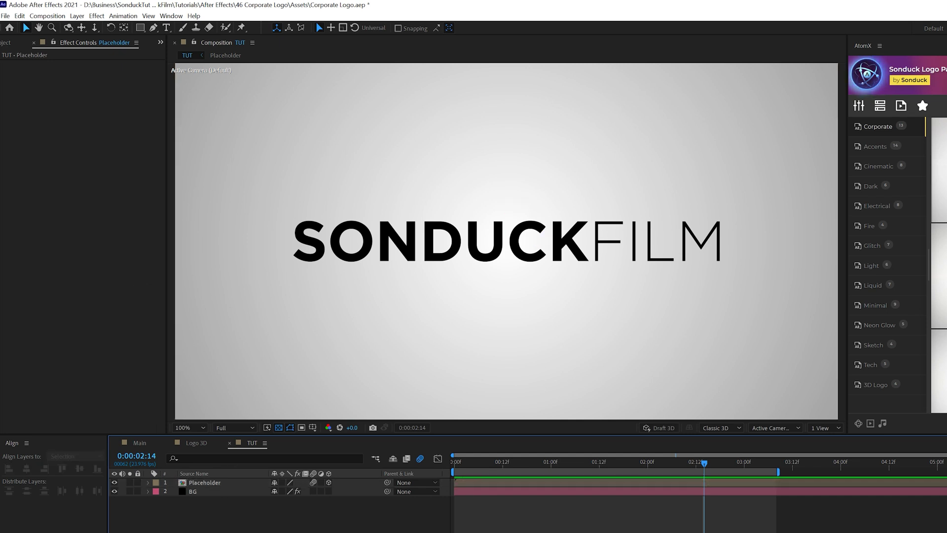
{"action": "left_click", "coordinate": [77, 16]}
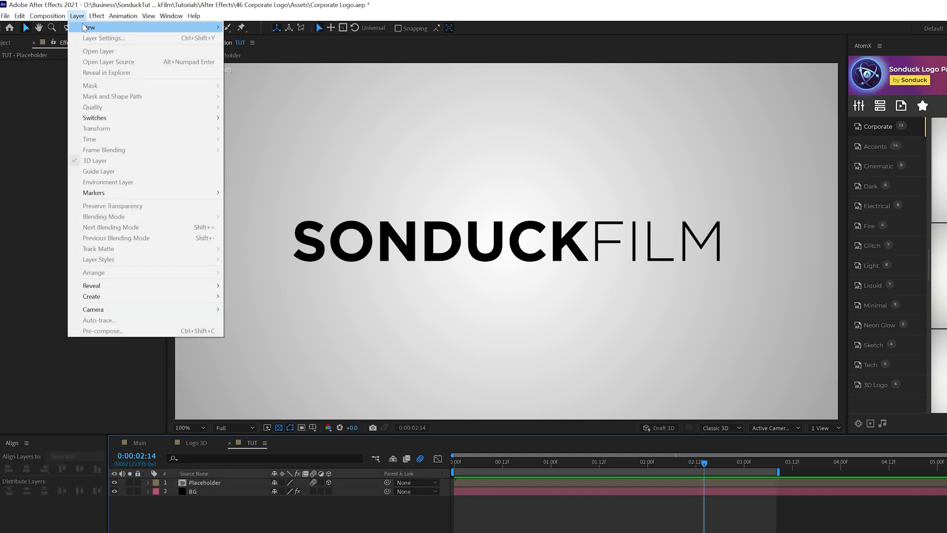
{"action": "mouse_move", "coordinate": [143, 28]}
{"action": "left_click", "coordinate": [273, 94]}
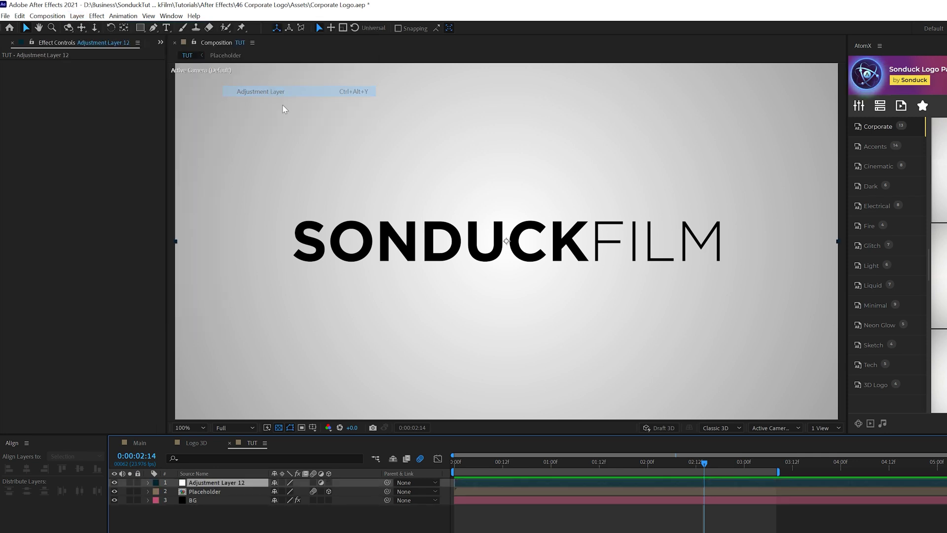
Pre-compose the Placeholder and adjustment layers together into '3D Logo'
{"action": "left_click", "coordinate": [201, 492]}
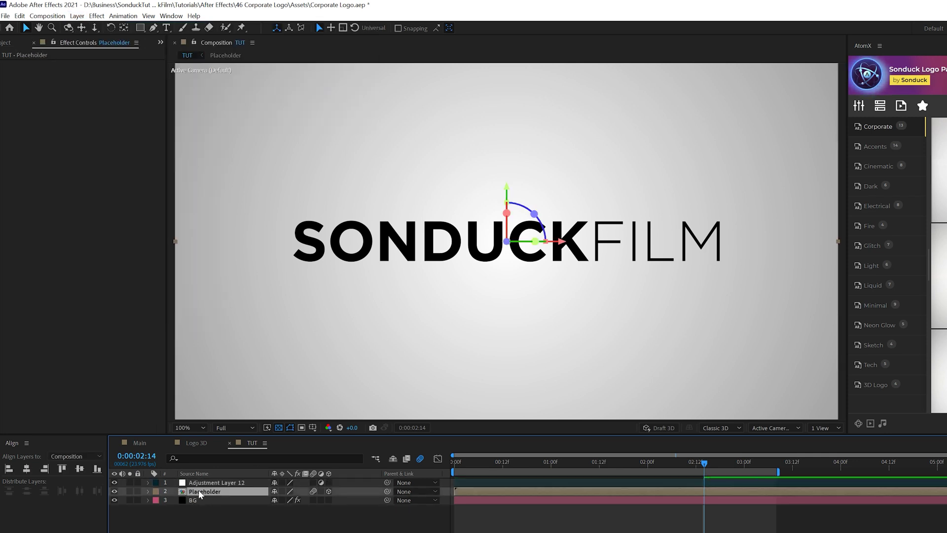
{"action": "left_click", "coordinate": [207, 485], "text": "ctrl"}
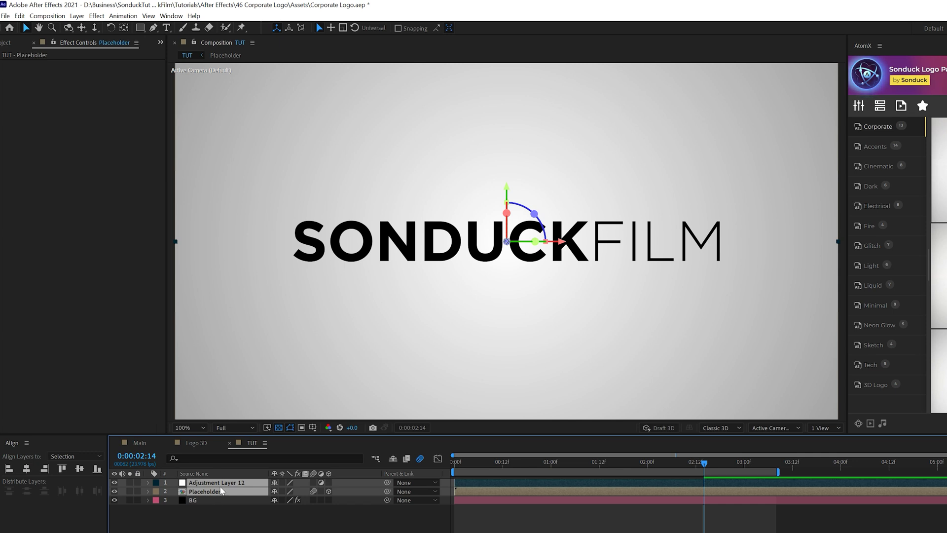
{"action": "key", "text": "ctrl+shift+c"}
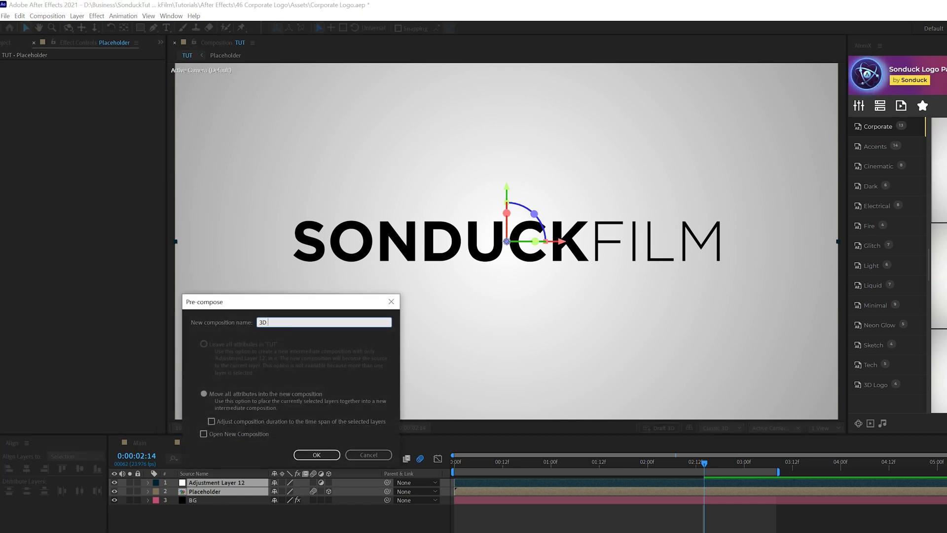
{"action": "key", "text": "Return"}
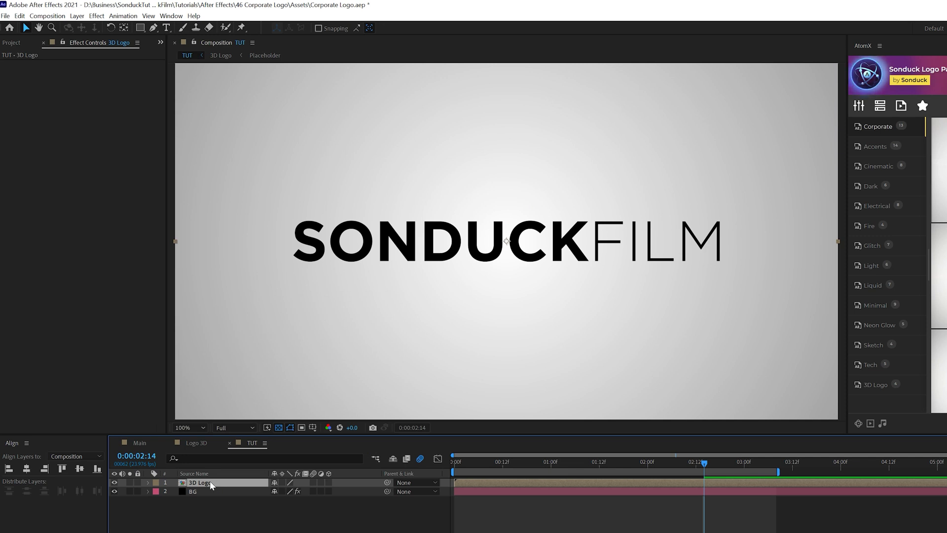
Inside 3D Logo, give the adjustment layer CC Radial Blur: Straight Zoom, Amount -10, adjusted Quality
{"action": "double_click", "coordinate": [209, 481]}
{"action": "left_click", "coordinate": [203, 482]}
{"action": "left_click", "coordinate": [77, 16]}
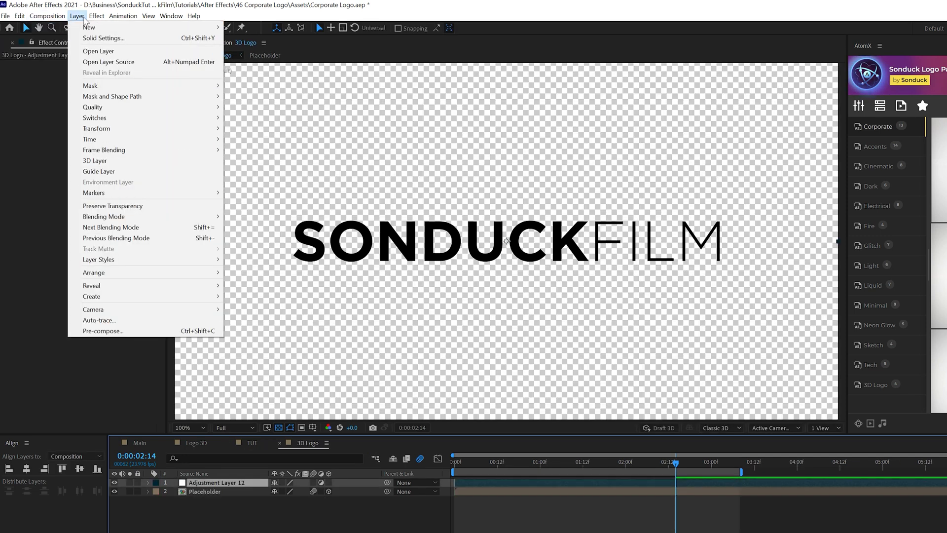
{"action": "mouse_move", "coordinate": [148, 83]}
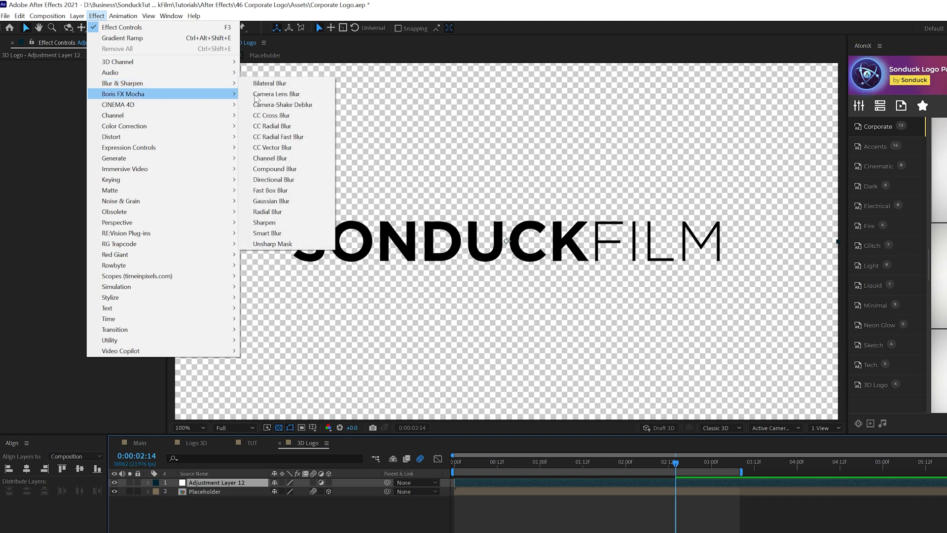
{"action": "left_click", "coordinate": [295, 127]}
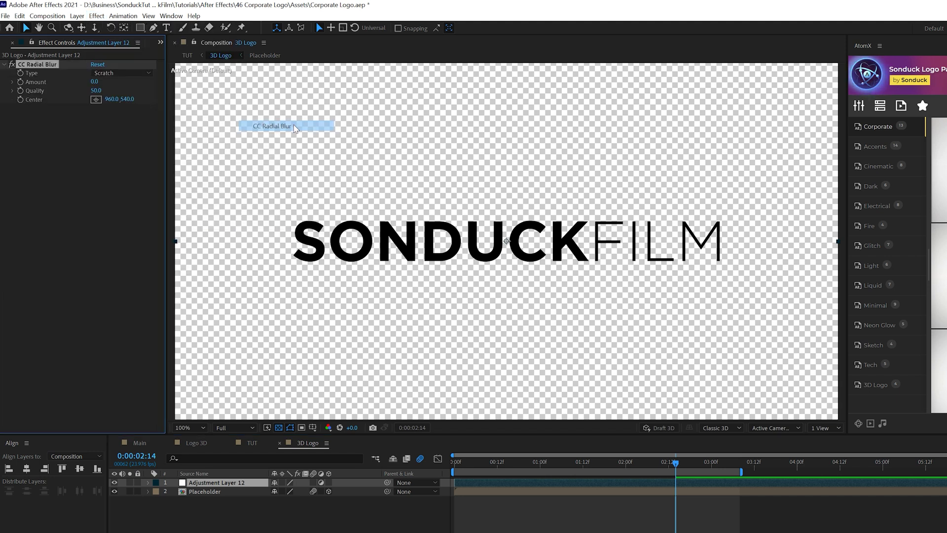
{"action": "left_click", "coordinate": [105, 72]}
{"action": "left_click", "coordinate": [97, 84]}
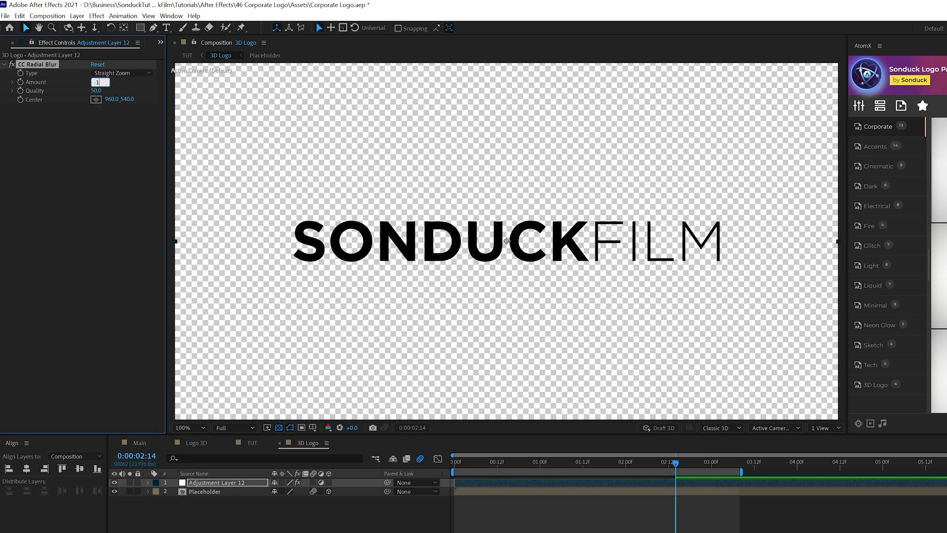
{"action": "key", "text": "Return"}
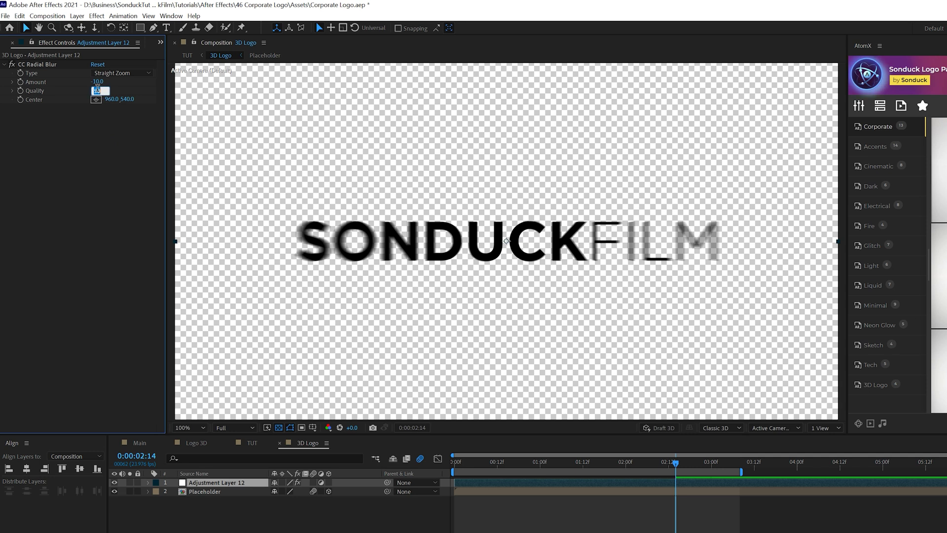
{"action": "key", "text": "Return"}
{"action": "left_click", "coordinate": [97, 16]}
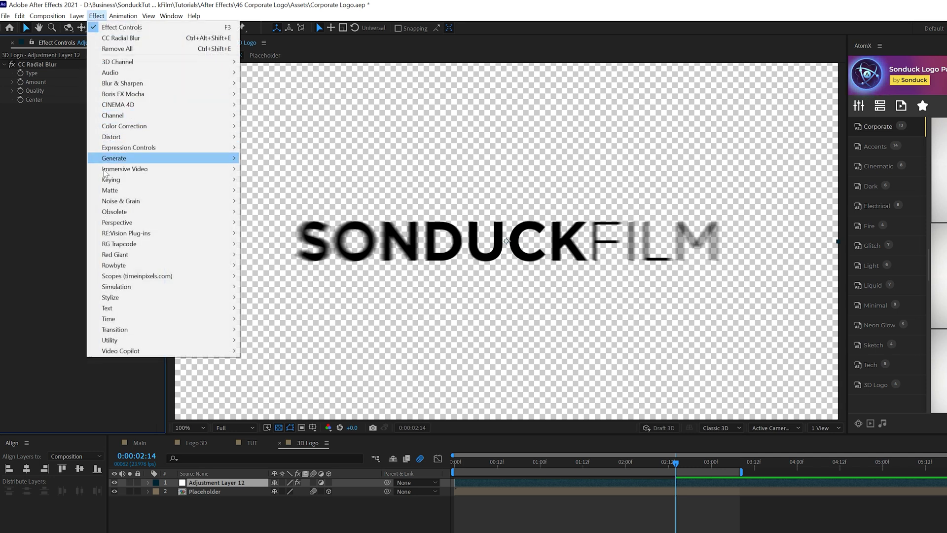
Add Fractal Noise to the adjustment layer with Fractal Type Swirly and Contrast 115
{"action": "mouse_move", "coordinate": [120, 200]}
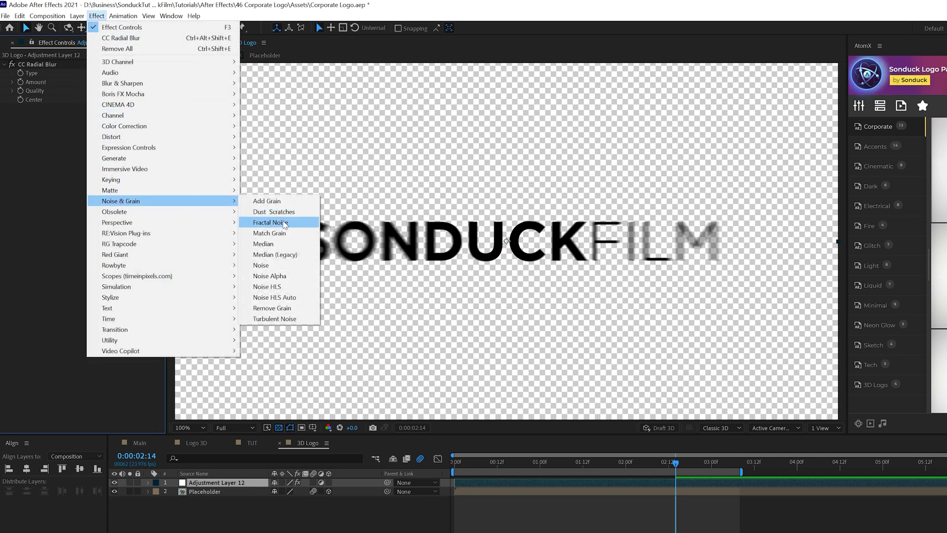
{"action": "left_click", "coordinate": [291, 222]}
{"action": "left_click", "coordinate": [106, 118]}
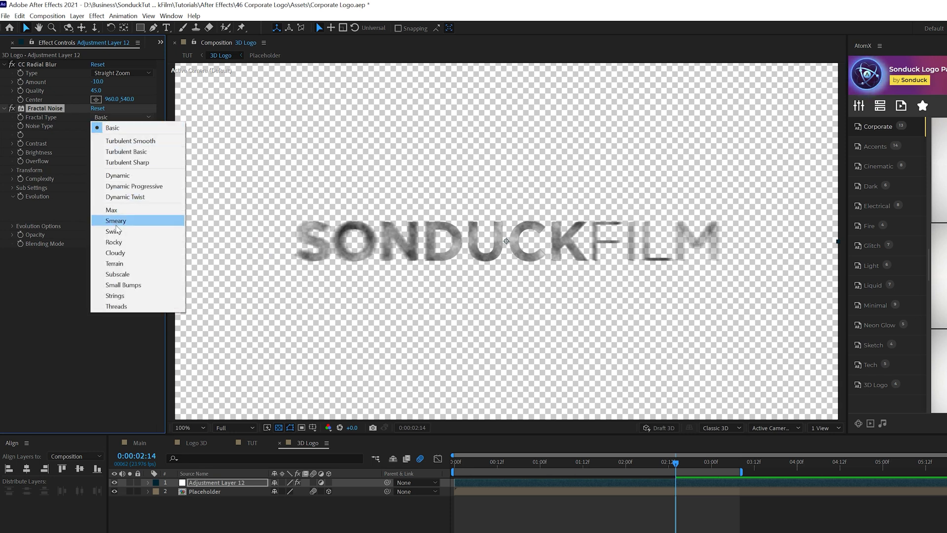
{"action": "left_click", "coordinate": [117, 229]}
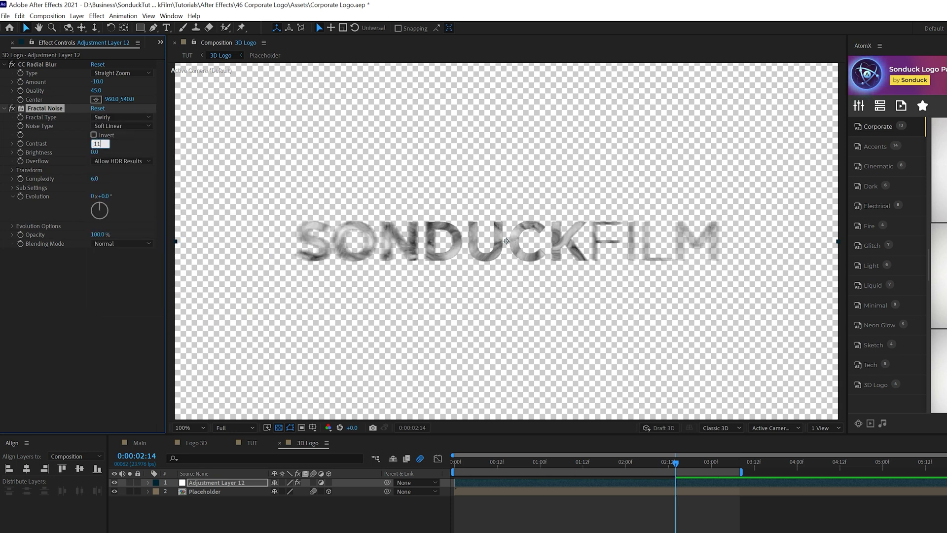
{"action": "type", "text": "115"}
{"action": "left_click", "coordinate": [85, 287]}
Set the noise Transform Scale to 850 and drive Evolution with the expression time*200
{"action": "left_click", "coordinate": [11, 170]}
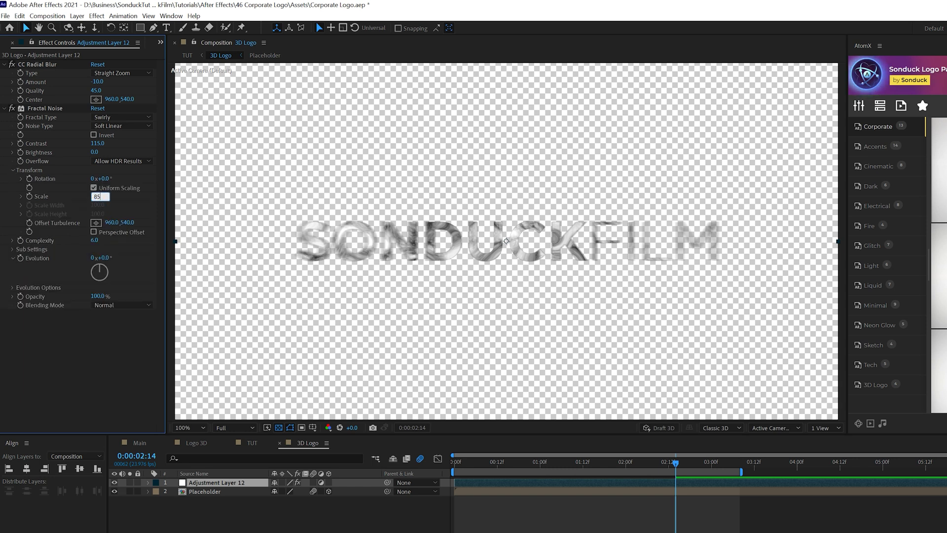
{"action": "left_click", "coordinate": [12, 171]}
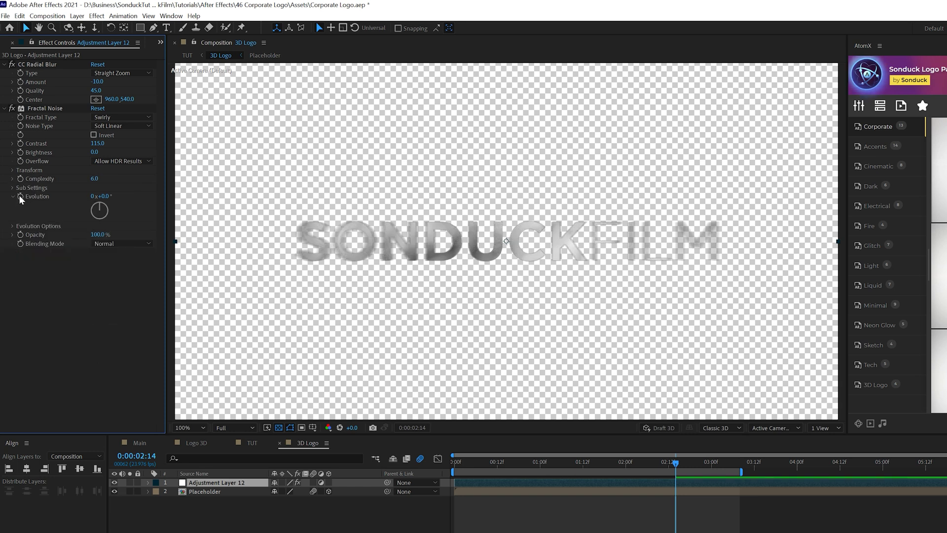
{"action": "left_click", "coordinate": [20, 196], "text": "alt"}
{"action": "type", "text": "time*200"}
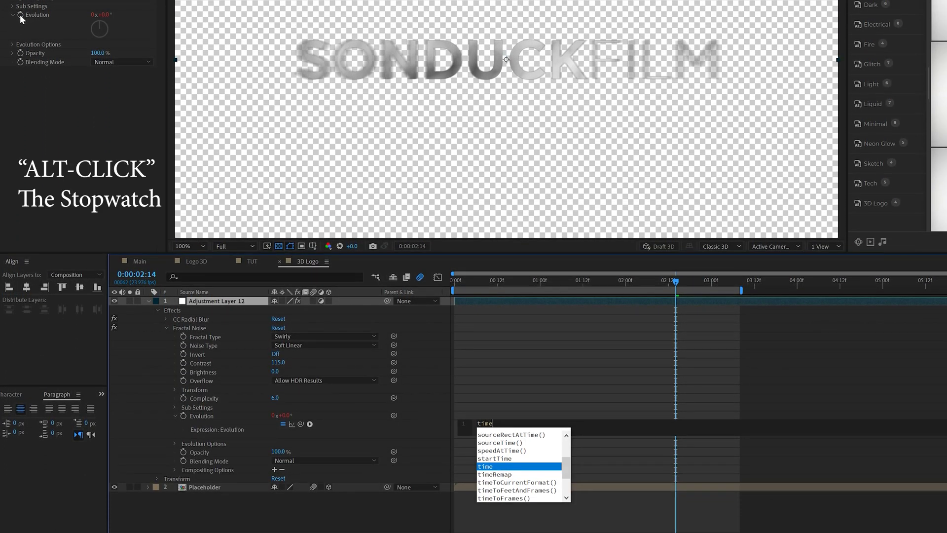
{"action": "left_click", "coordinate": [207, 318]}
{"action": "left_click", "coordinate": [98, 0]}
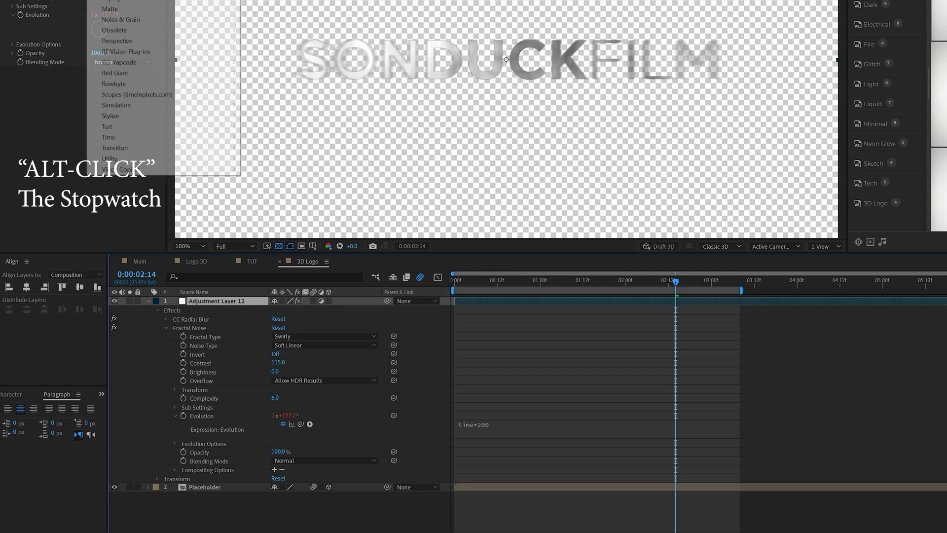
Add Curves to the adjustment layer, raising both the RGB and Alpha curves
{"action": "mouse_move", "coordinate": [148, 103]}
{"action": "left_click", "coordinate": [262, 296]}
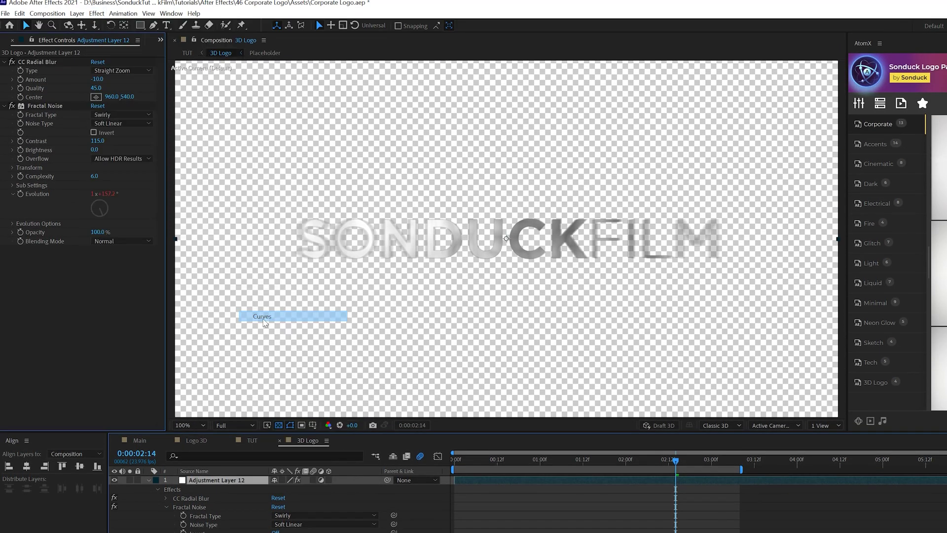
{"action": "left_click_drag", "start_coordinate": [75, 340], "coordinate": [61, 321]}
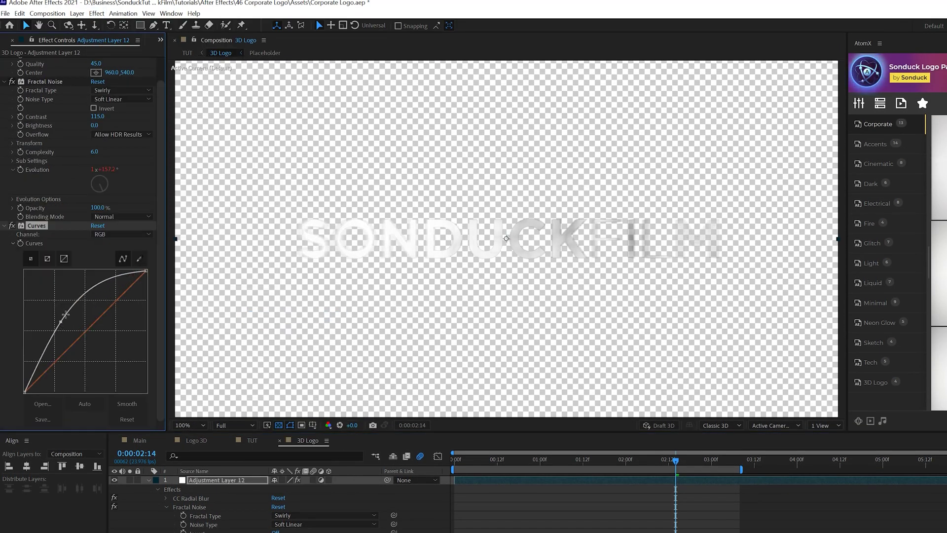
{"action": "left_click", "coordinate": [117, 235]}
{"action": "left_click", "coordinate": [113, 287]}
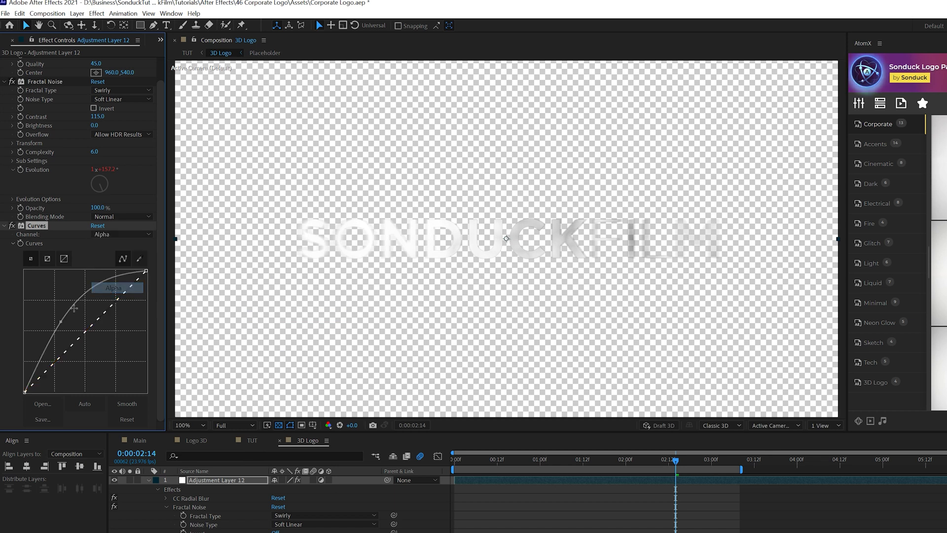
{"action": "left_click_drag", "start_coordinate": [92, 325], "coordinate": [49, 271]}
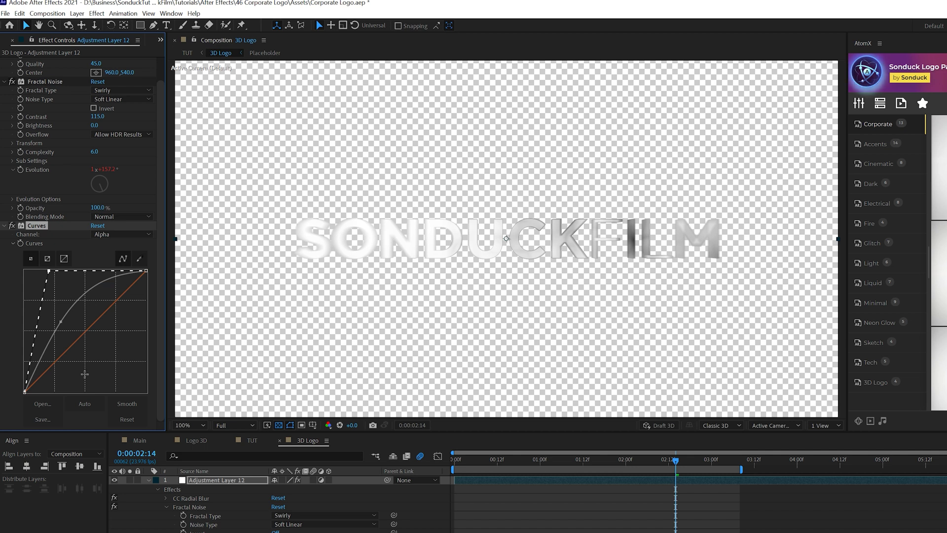
Add CC Composite to the adjustment layer, check the logo up close, then return to TUT
{"action": "left_click", "coordinate": [96, 14]}
{"action": "mouse_move", "coordinate": [144, 114]}
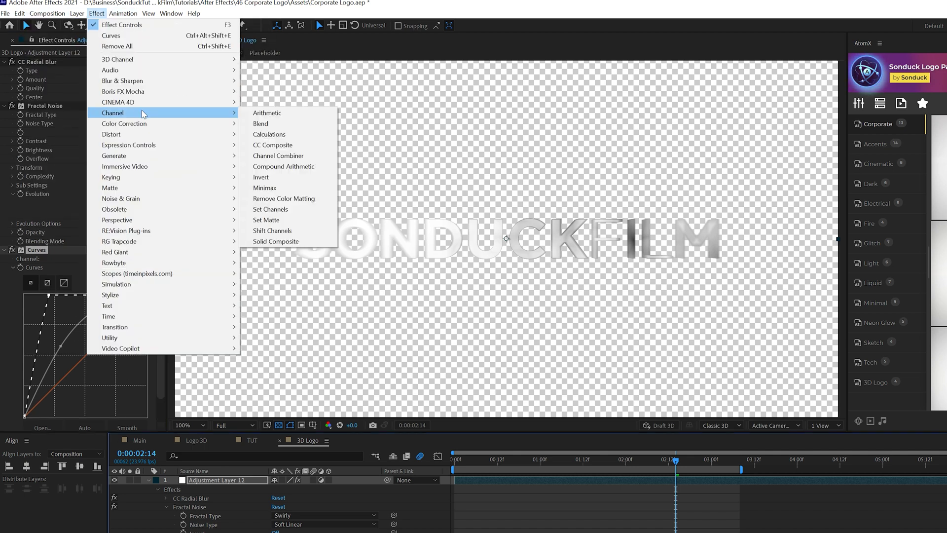
{"action": "left_click", "coordinate": [278, 146]}
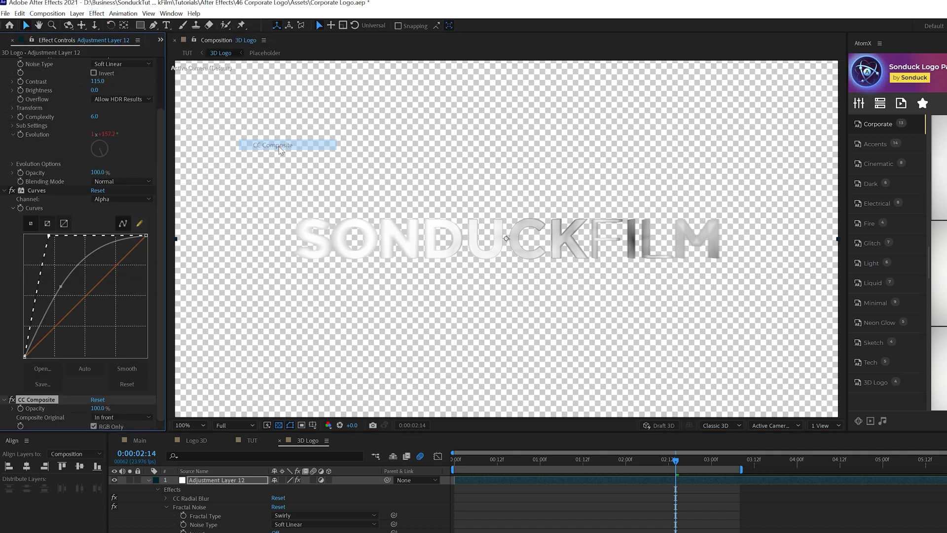
{"action": "key", "text": "period"}
{"action": "key", "text": "period"}
{"action": "key", "text": "comma"}
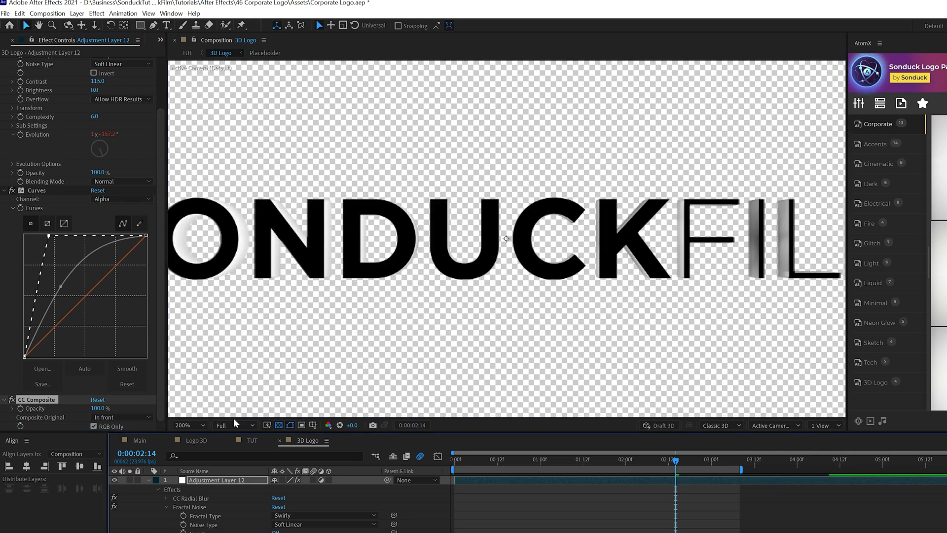
{"action": "key", "text": "comma"}
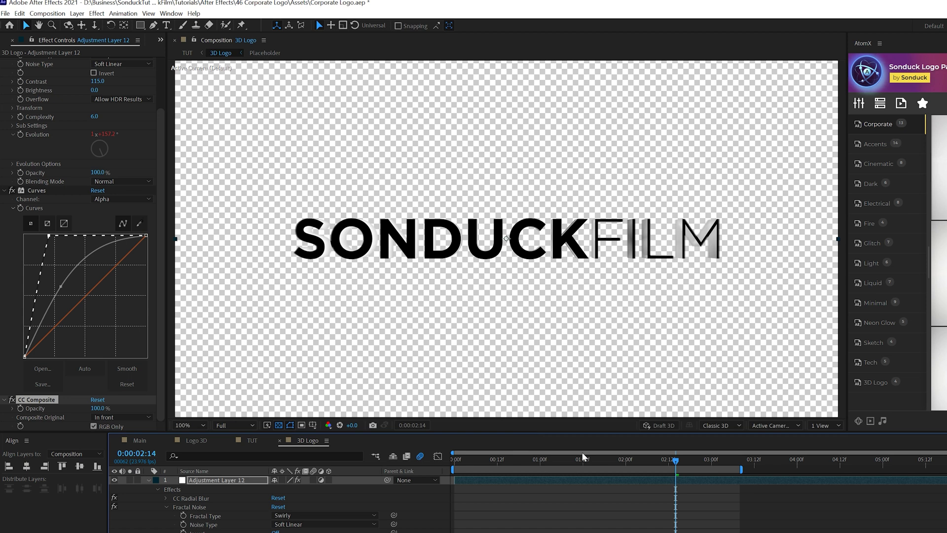
{"action": "left_click", "coordinate": [146, 479]}
{"action": "left_click", "coordinate": [247, 442]}
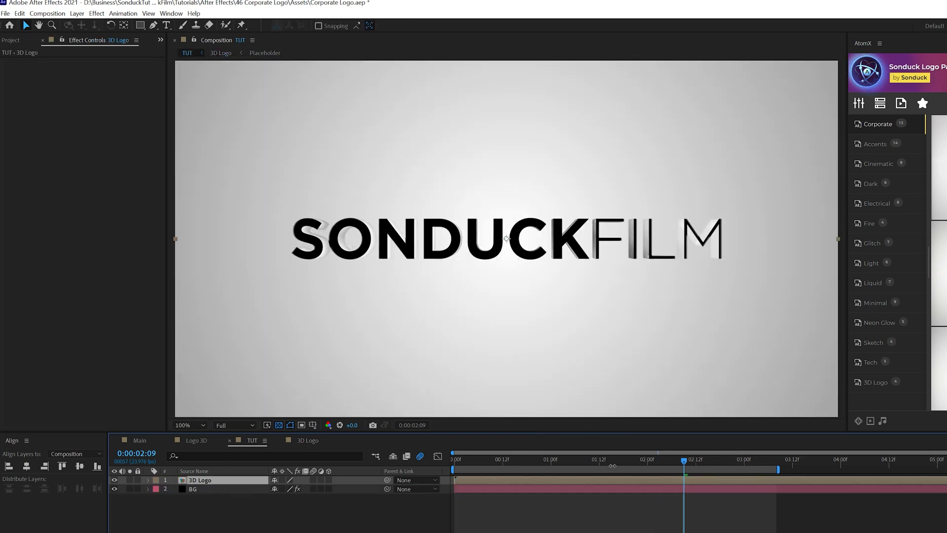
{"action": "key", "text": "space"}
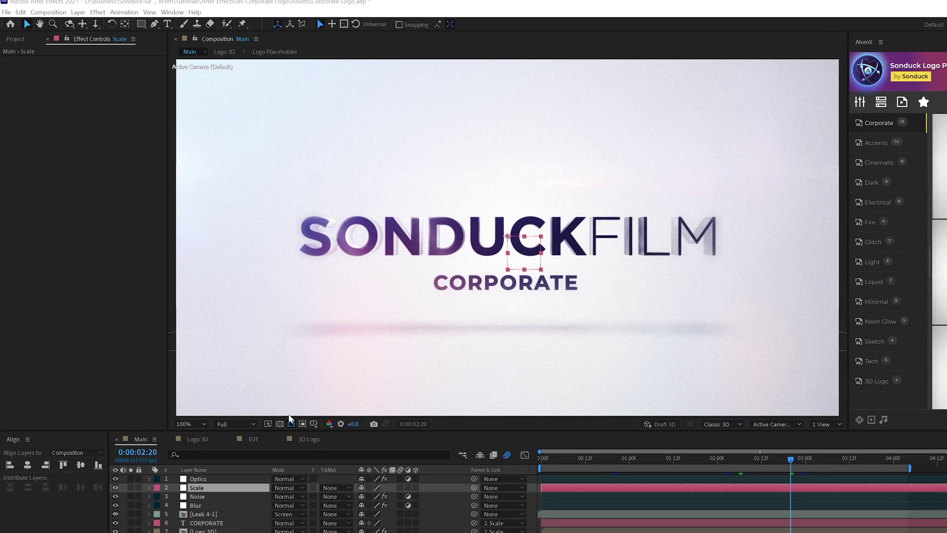
{"action": "left_click", "coordinate": [251, 441]}
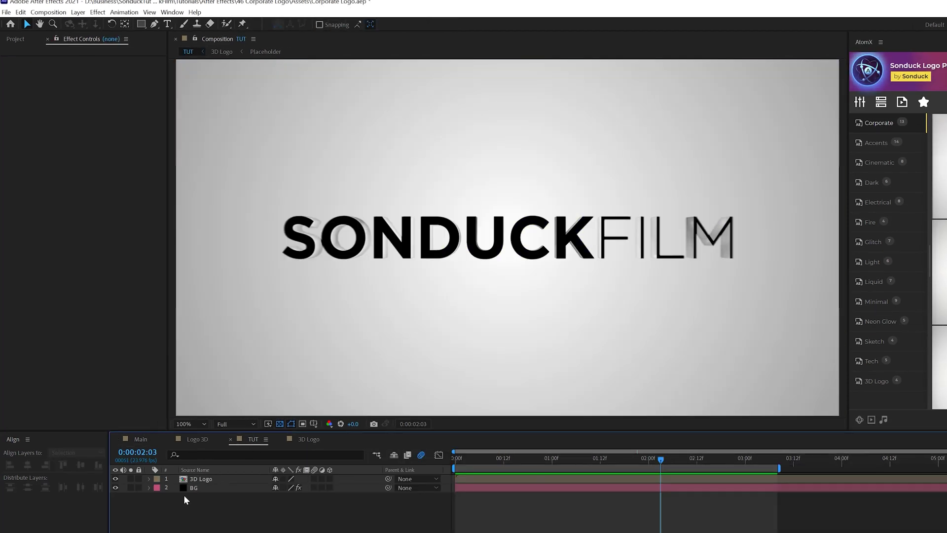
Duplicate the 3D Logo layer and make the copy a 3D layer
{"action": "left_click", "coordinate": [186, 480]}
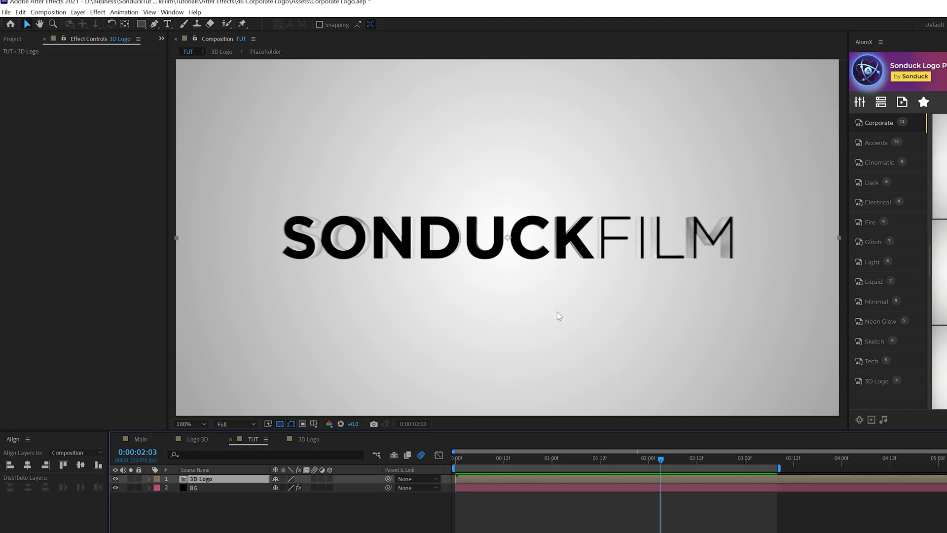
{"action": "key", "text": "ctrl+d"}
{"action": "left_click", "coordinate": [193, 488]}
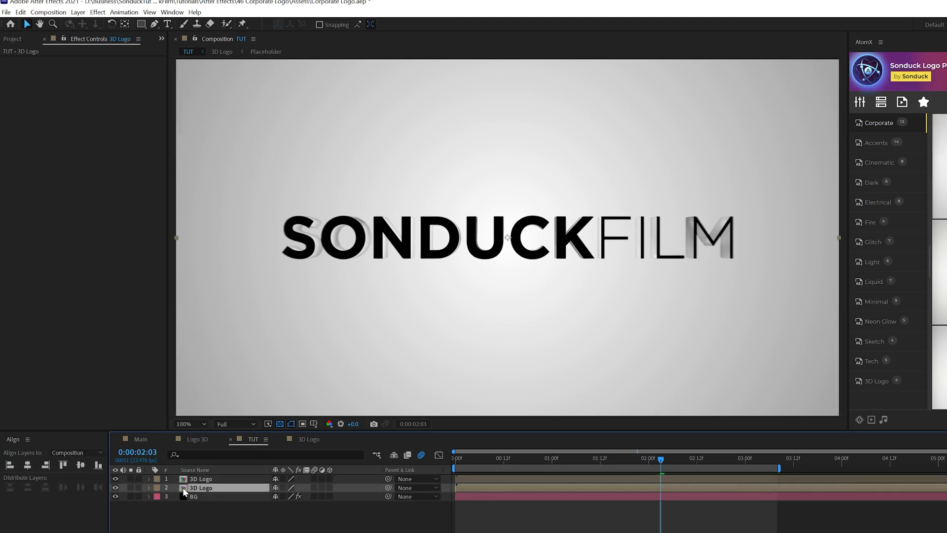
{"action": "left_click", "coordinate": [329, 487]}
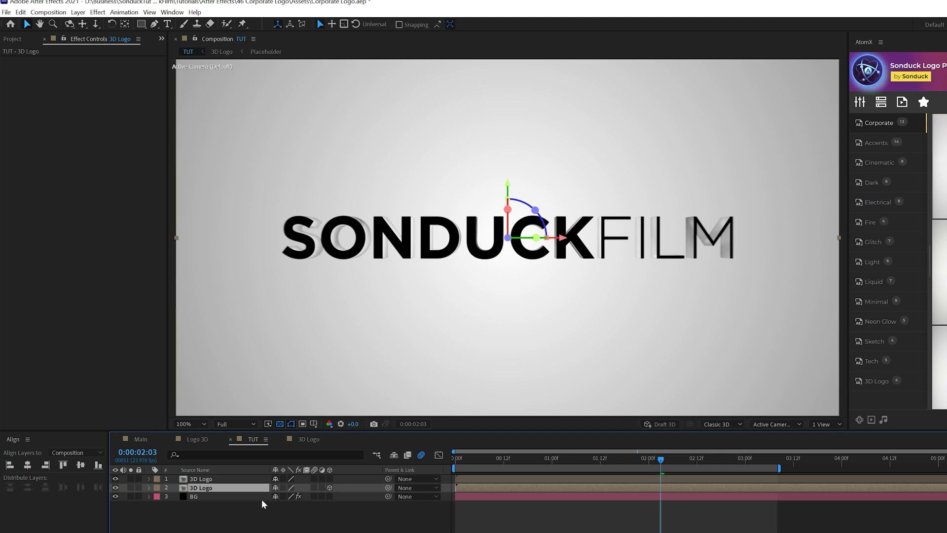
Rotate the copy 90° on X and lower it to Position Y 776 beneath the logo
{"action": "key", "text": "r"}
{"action": "left_click_drag", "start_coordinate": [284, 509], "coordinate": [285, 505]}
{"action": "type", "text": "960"}
{"action": "key", "text": "Return"}
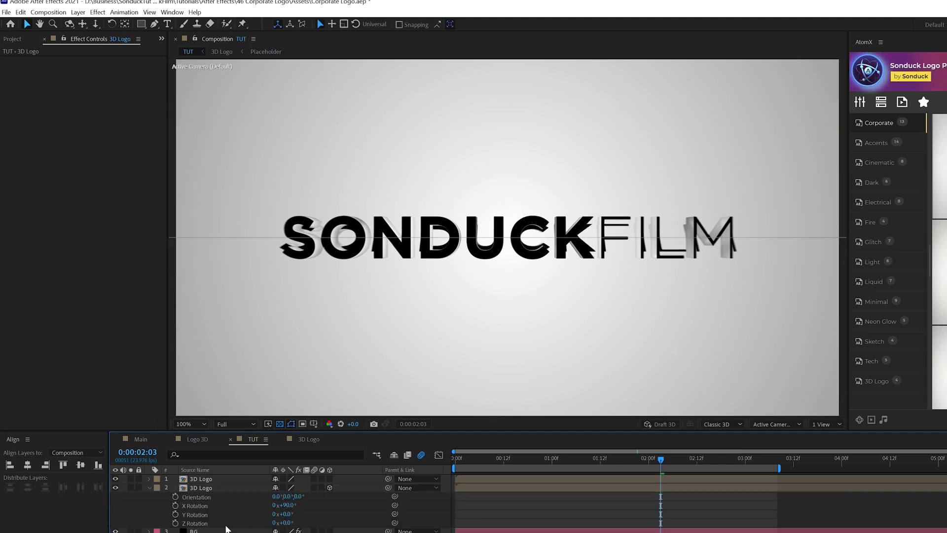
{"action": "left_click", "coordinate": [208, 489]}
{"action": "key", "text": "p"}
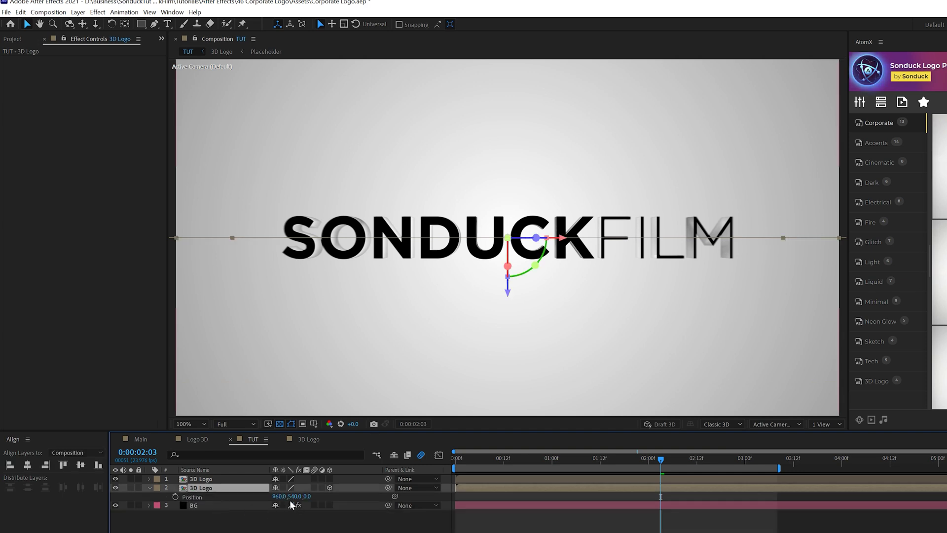
{"action": "left_click_drag", "start_coordinate": [294, 495], "coordinate": [408, 501]}
{"action": "left_click", "coordinate": [97, 12]}
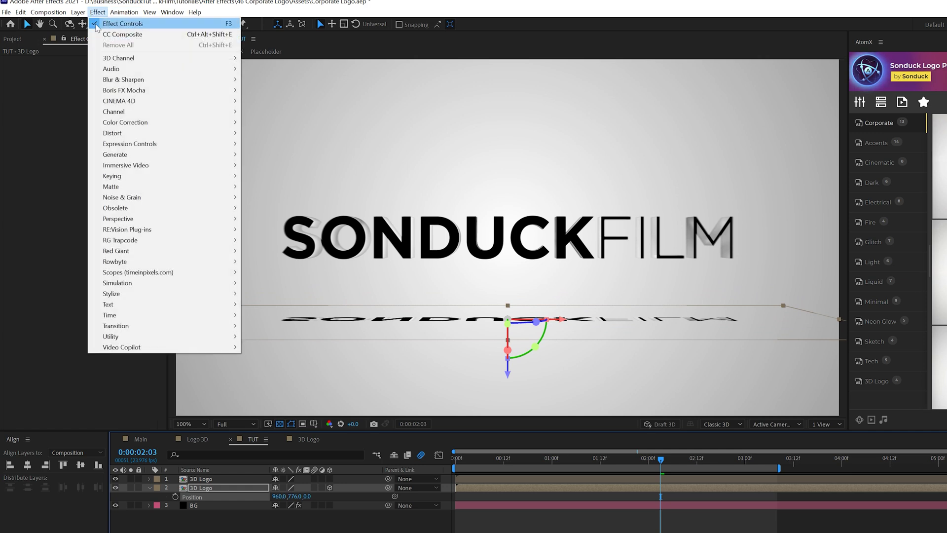
Add two Shadow Only drop shadows to the logo copy: softness 179, opacities 68% and 77%
{"action": "mouse_move", "coordinate": [217, 218]}
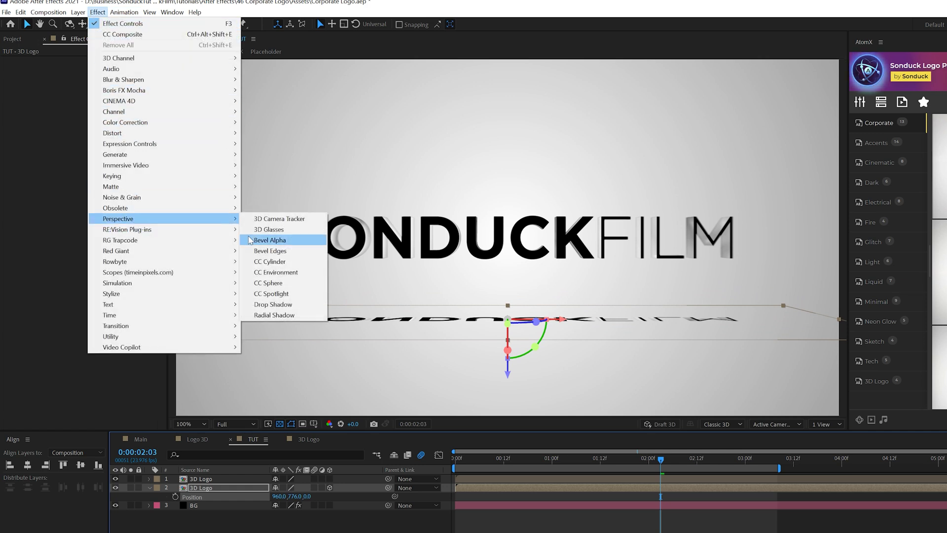
{"action": "left_click", "coordinate": [257, 304]}
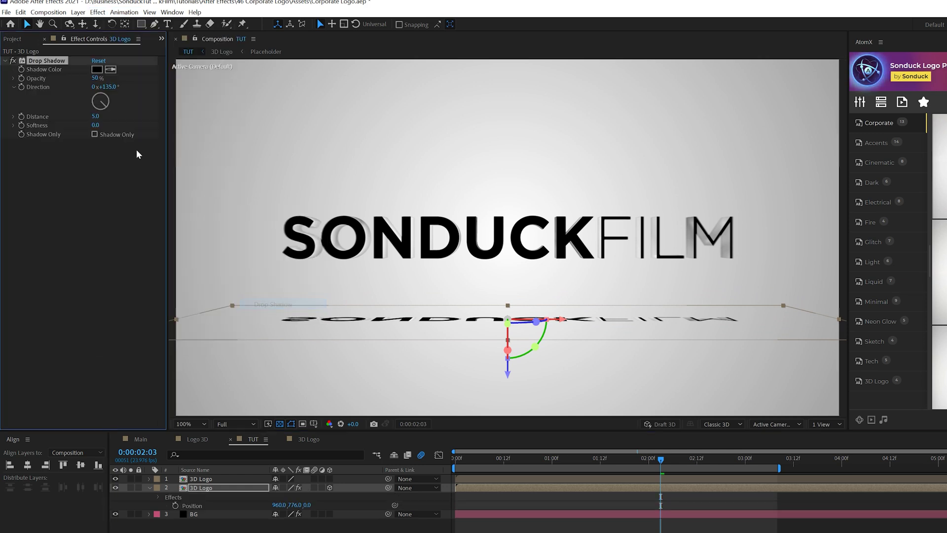
{"action": "left_click", "coordinate": [94, 134]}
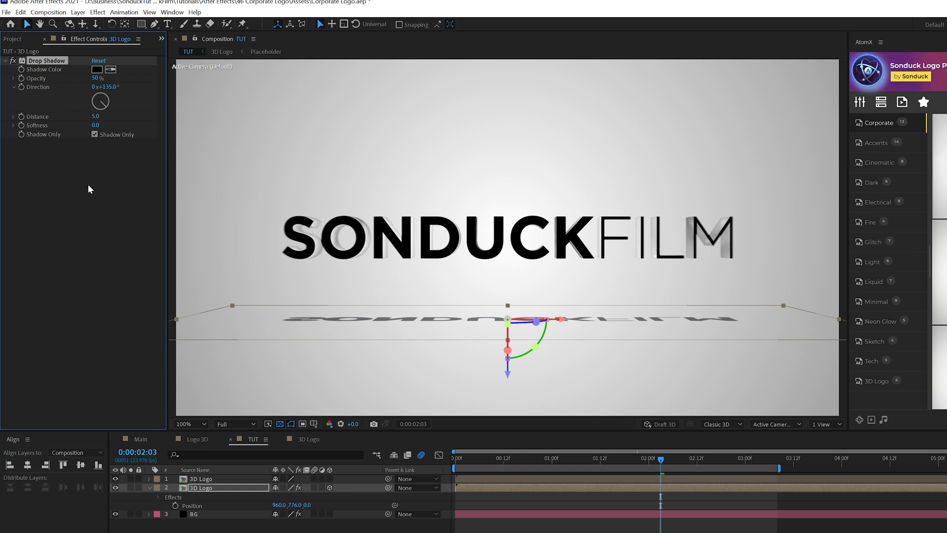
{"action": "key", "text": "ctrl+d"}
{"action": "left_click_drag", "start_coordinate": [158, 210], "coordinate": [194, 219]}
{"action": "left_click", "coordinate": [616, 459]}
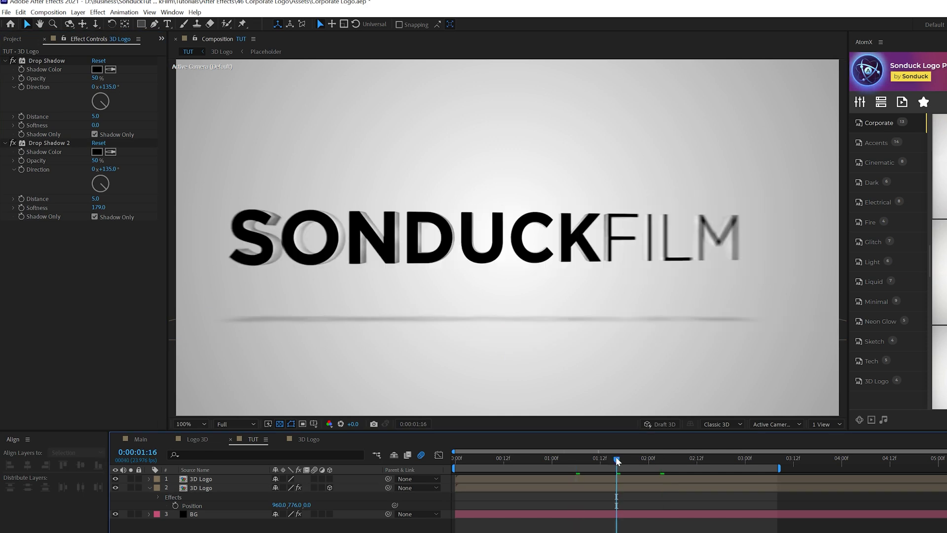
{"action": "left_click_drag", "start_coordinate": [97, 161], "coordinate": [121, 161]}
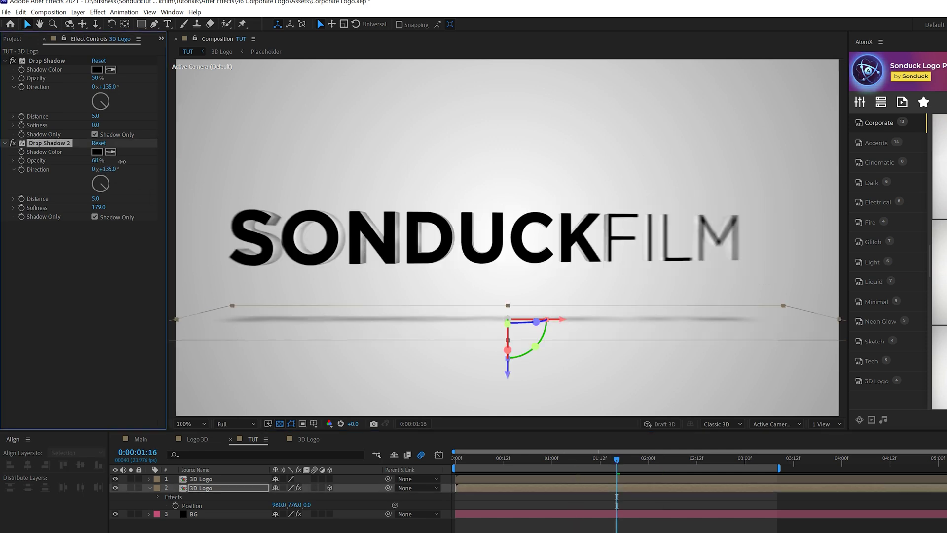
{"action": "left_click_drag", "start_coordinate": [96, 78], "coordinate": [109, 78]}
Check the shadow at several frames, including 1:00, then switch to the Main composition
{"action": "left_click", "coordinate": [684, 463]}
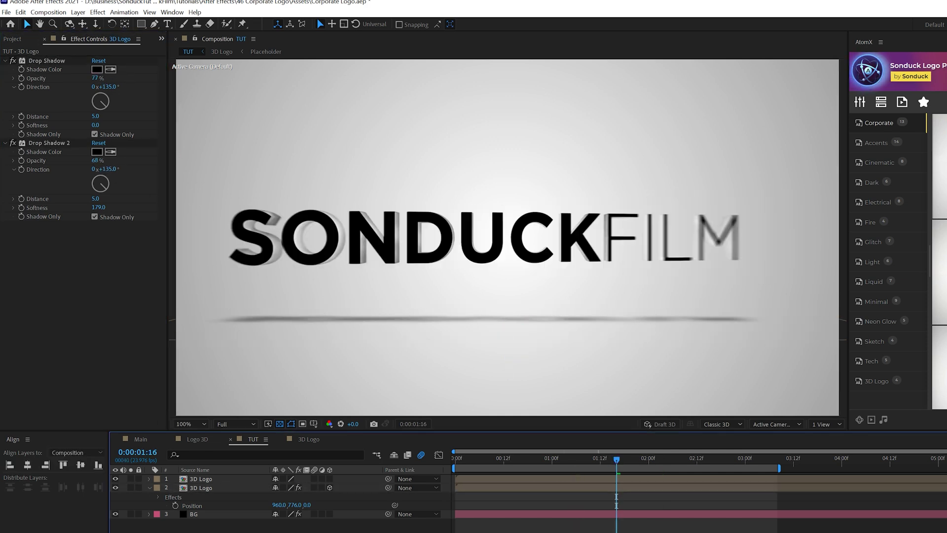
{"action": "left_click", "coordinate": [685, 462]}
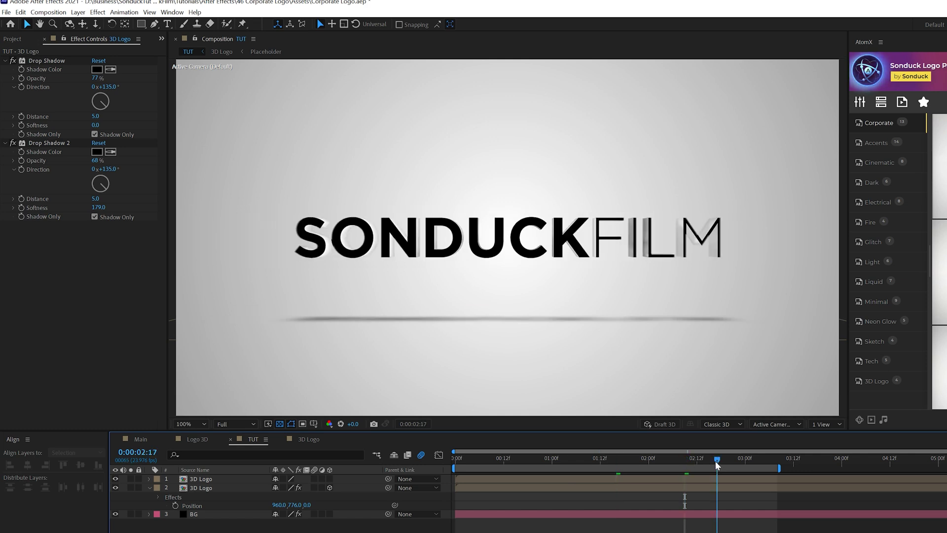
{"action": "left_click", "coordinate": [552, 463]}
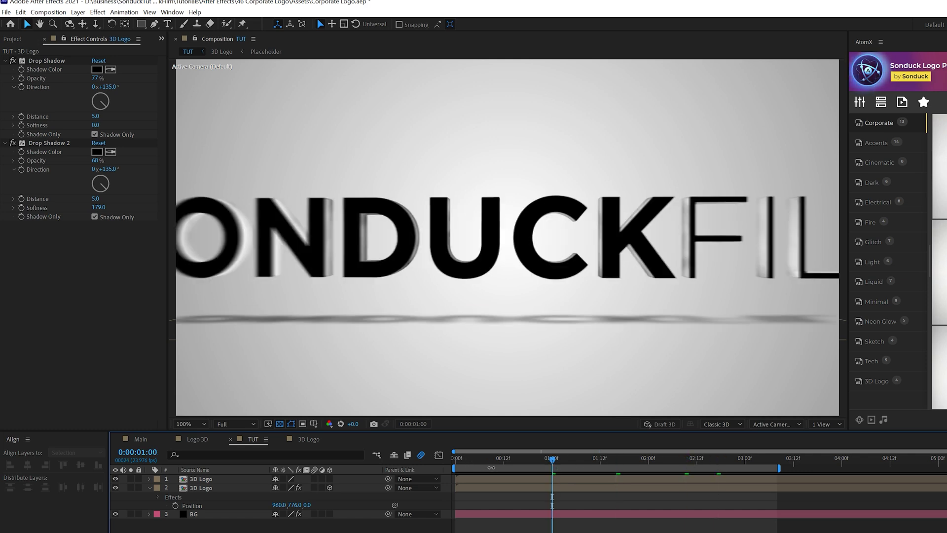
{"action": "left_click", "coordinate": [597, 467]}
{"action": "left_click", "coordinate": [140, 438]}
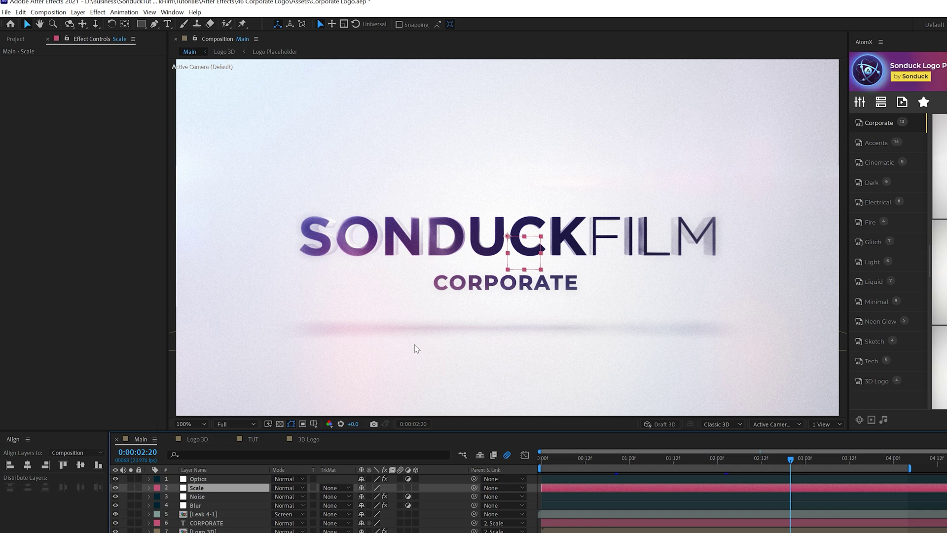
Select the Leak 4-1 light-leak layer and look through its AtomX Light Overlays precomp footage
{"action": "left_click", "coordinate": [204, 514]}
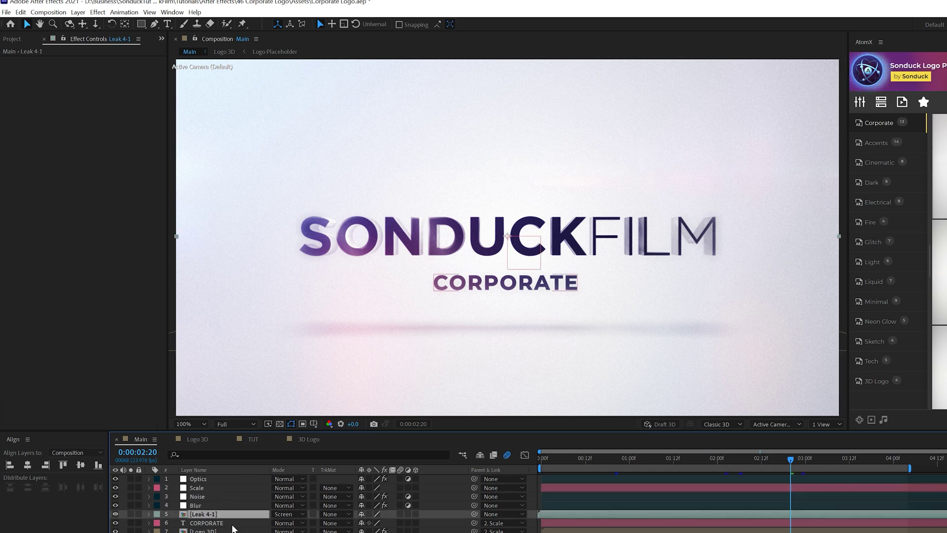
{"action": "left_click", "coordinate": [625, 295]}
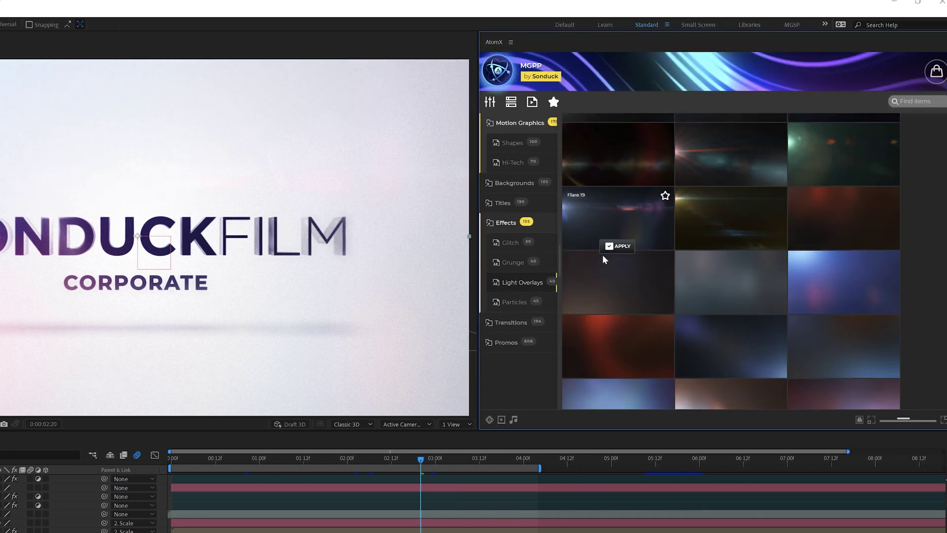
{"action": "scroll", "coordinate": [617, 282], "scroll_direction": "down", "scroll_amount": 3}
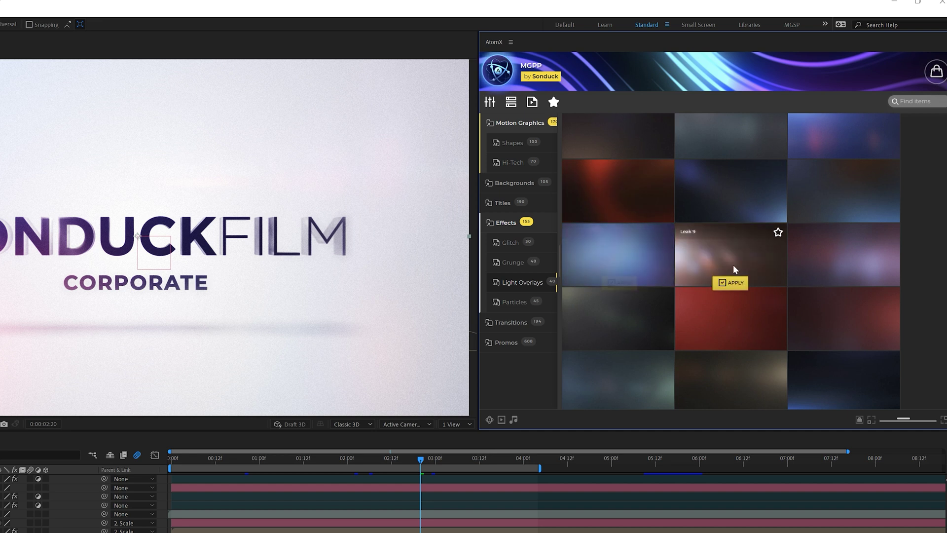
{"action": "scroll", "coordinate": [733, 269], "scroll_direction": "down", "scroll_amount": 5}
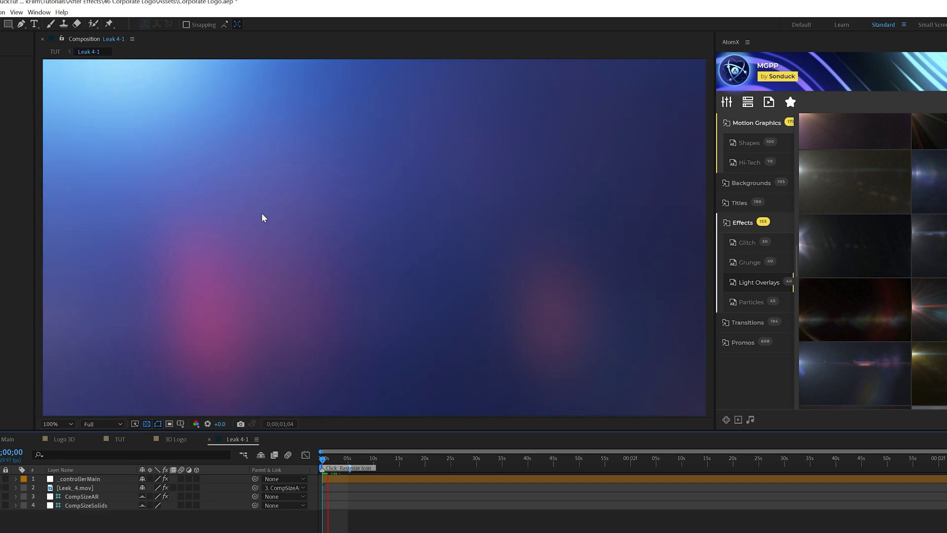
{"action": "left_click", "coordinate": [209, 439]}
In TUT, confirm Flare 19-1 and Leak 4-1 use Screen mode, then preview up to 2:07
{"action": "left_click", "coordinate": [120, 440]}
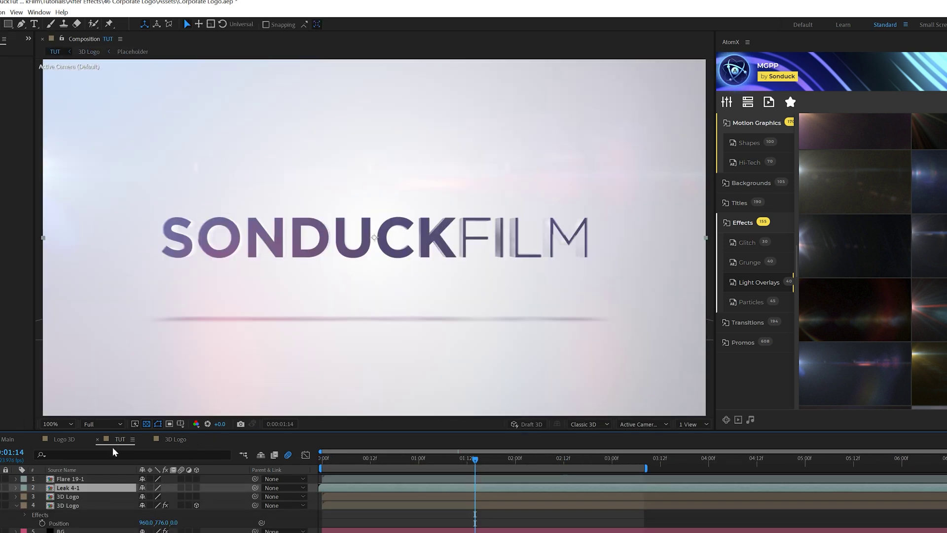
{"action": "left_click", "coordinate": [71, 478], "text": "shift"}
{"action": "key", "text": "F4"}
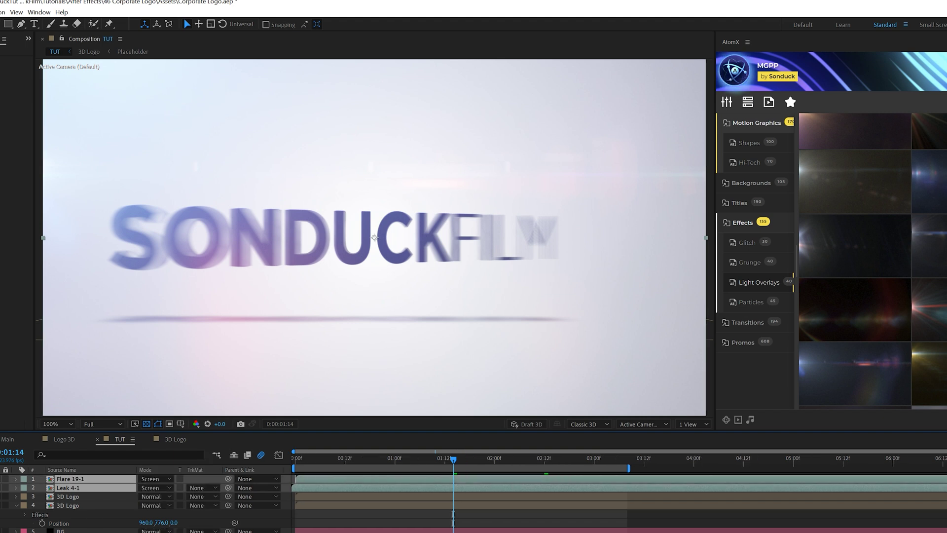
{"action": "left_click", "coordinate": [156, 487]}
{"action": "key", "text": "Escape"}
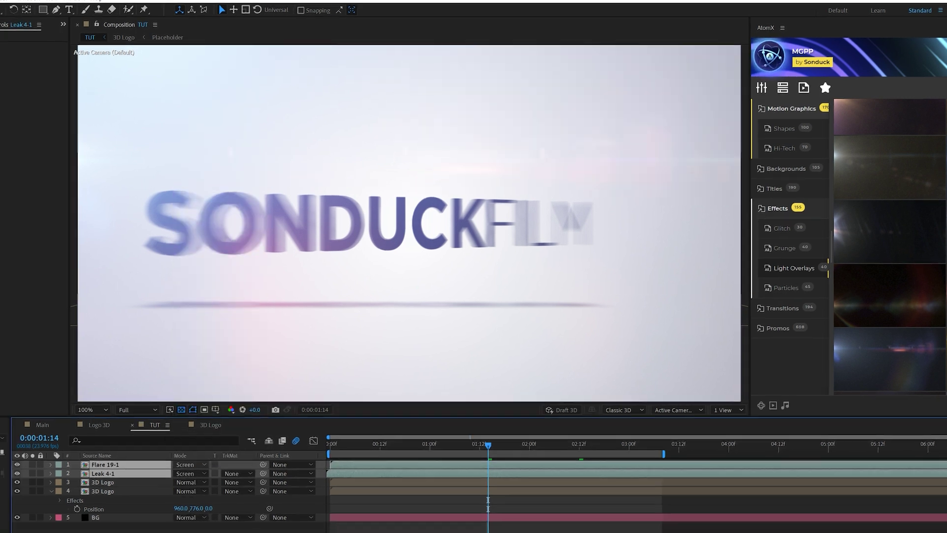
{"action": "key", "text": "space"}
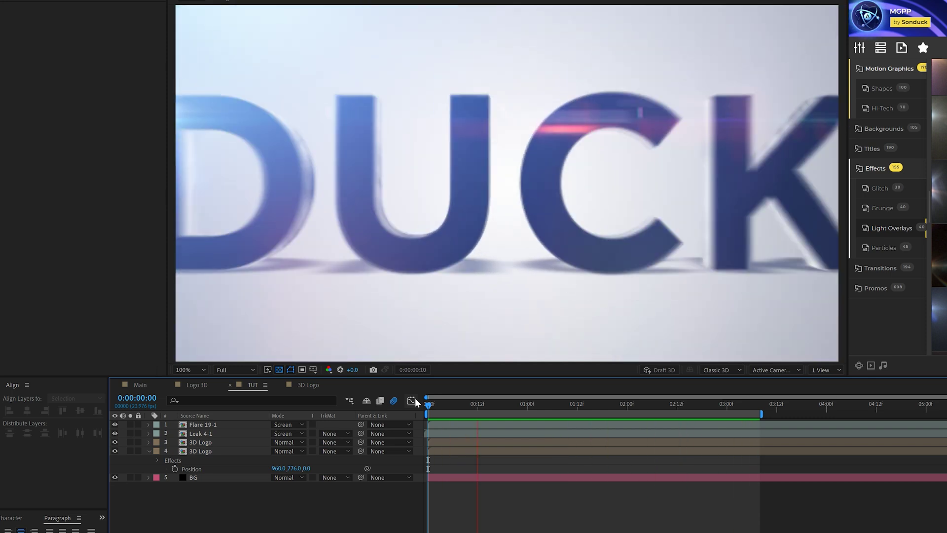
{"action": "left_click_drag", "start_coordinate": [428, 403], "coordinate": [658, 421]}
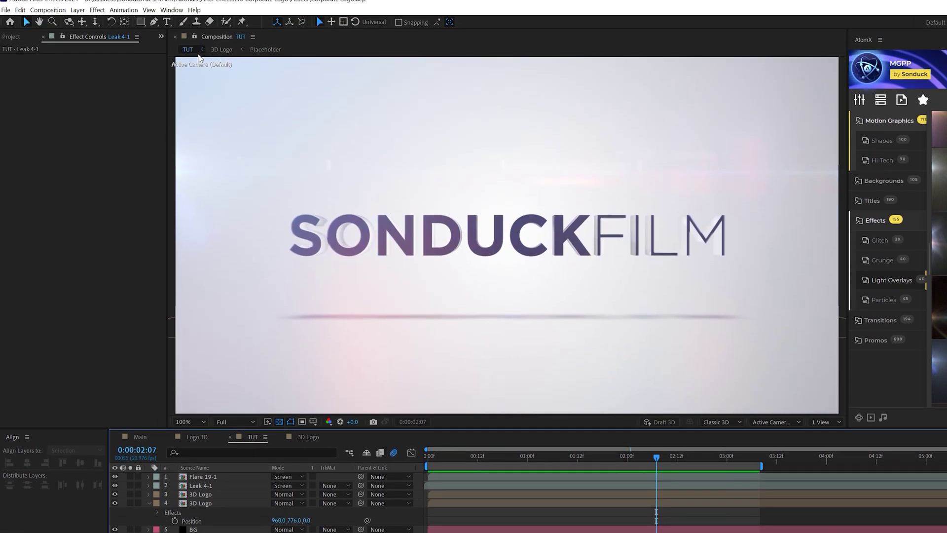
Create a 'TAGLINE' text layer in dark grey 1E1E1E, below the leak layer, centred horizontally
{"action": "key", "text": "ctrl+t"}
{"action": "left_click", "coordinate": [491, 304]}
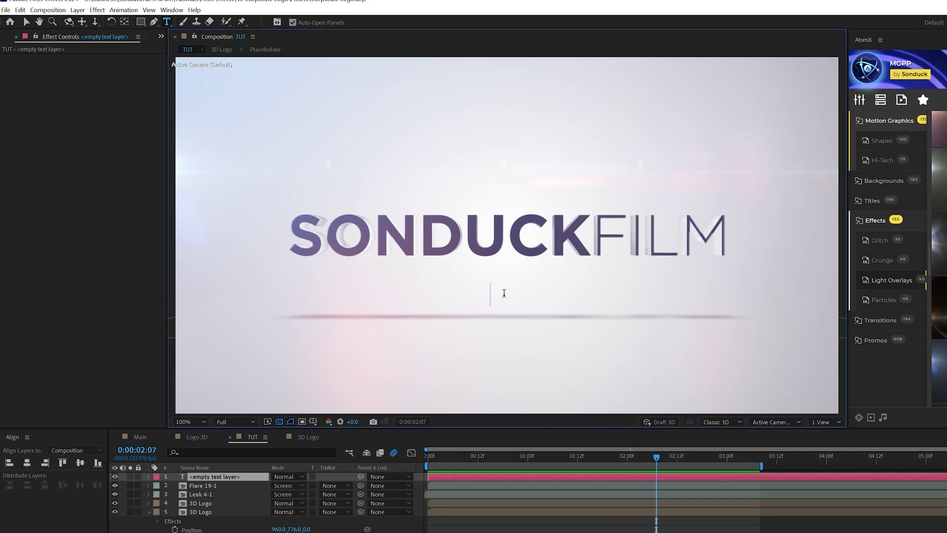
{"action": "type", "text": "TAGLINE"}
{"action": "key", "text": "ctrl+a"}
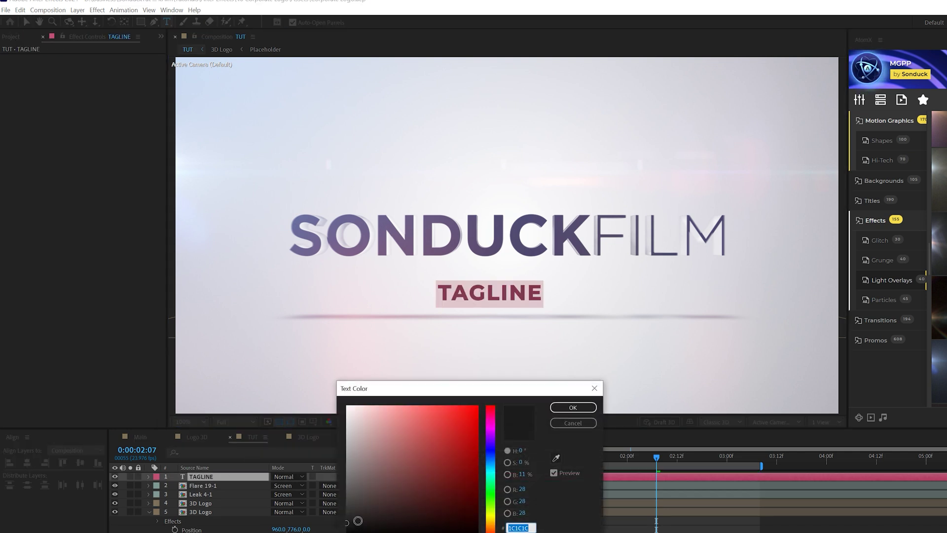
{"action": "left_click_drag", "start_coordinate": [358, 520], "coordinate": [339, 518]}
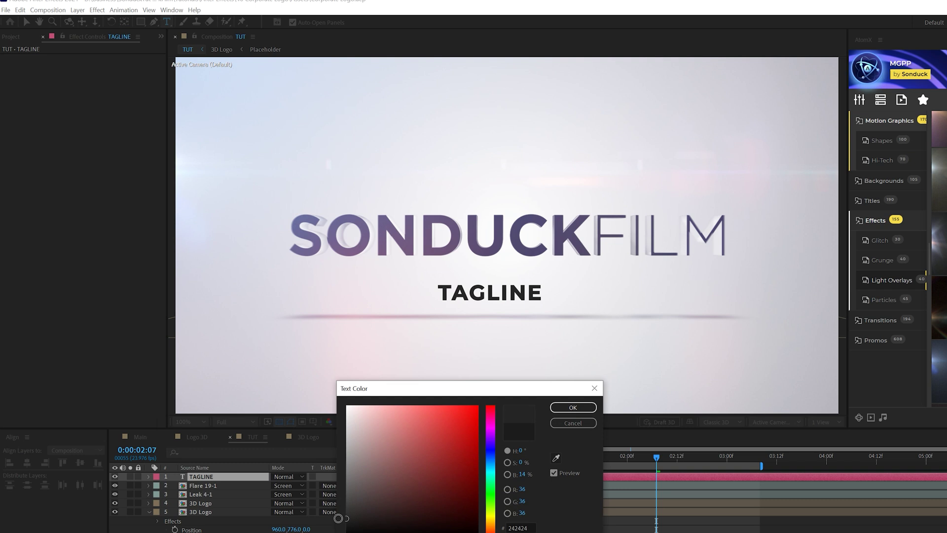
{"action": "left_click", "coordinate": [573, 407]}
{"action": "left_click_drag", "start_coordinate": [200, 477], "coordinate": [192, 498]}
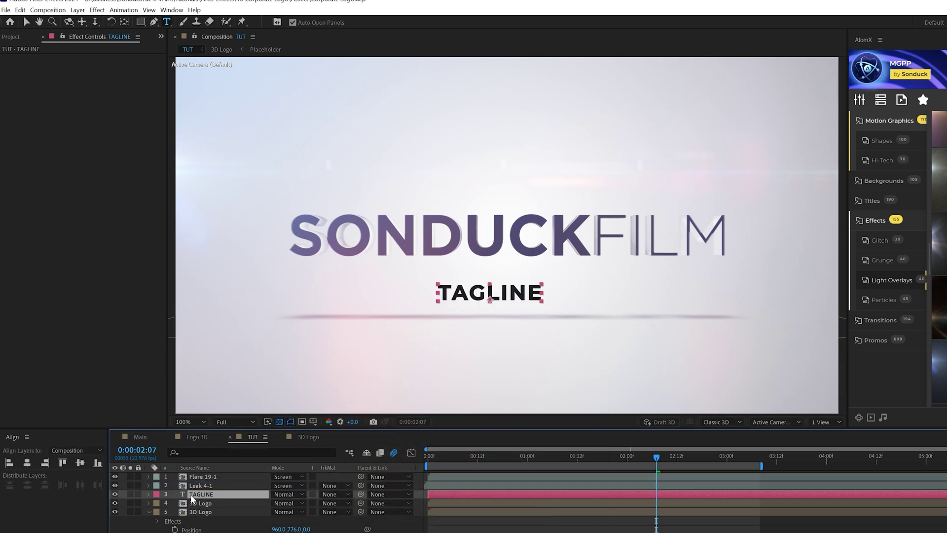
{"action": "left_click", "coordinate": [26, 23]}
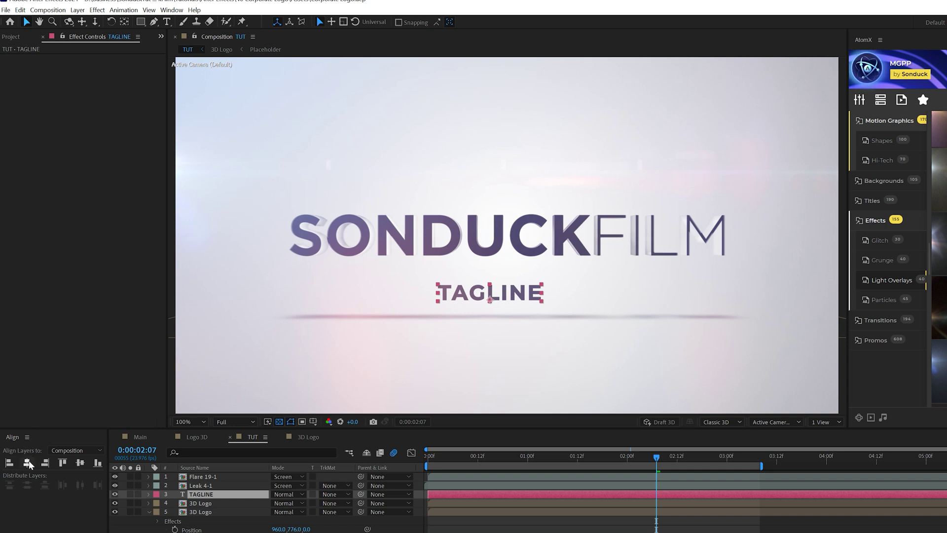
{"action": "left_click", "coordinate": [28, 462]}
Keyframe the tagline's Opacity at 0% at 1:12 and play forward to watch it fade in
{"action": "mouse_move", "coordinate": [588, 455]}
{"action": "left_mouse_down"}
{"action": "mouse_move", "coordinate": [614, 457]}
{"action": "mouse_move", "coordinate": [577, 457]}
{"action": "left_mouse_up"}
{"action": "key", "text": "t"}
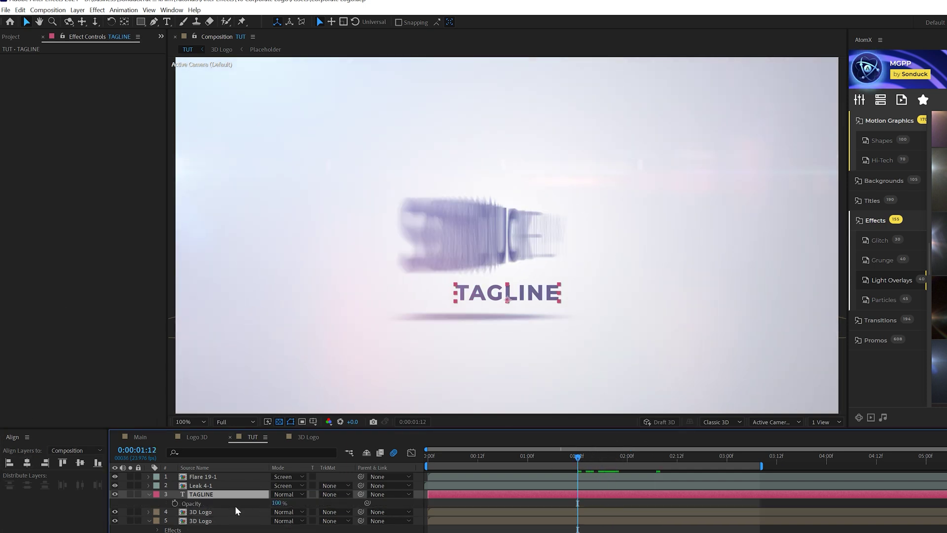
{"action": "left_click", "coordinate": [175, 502]}
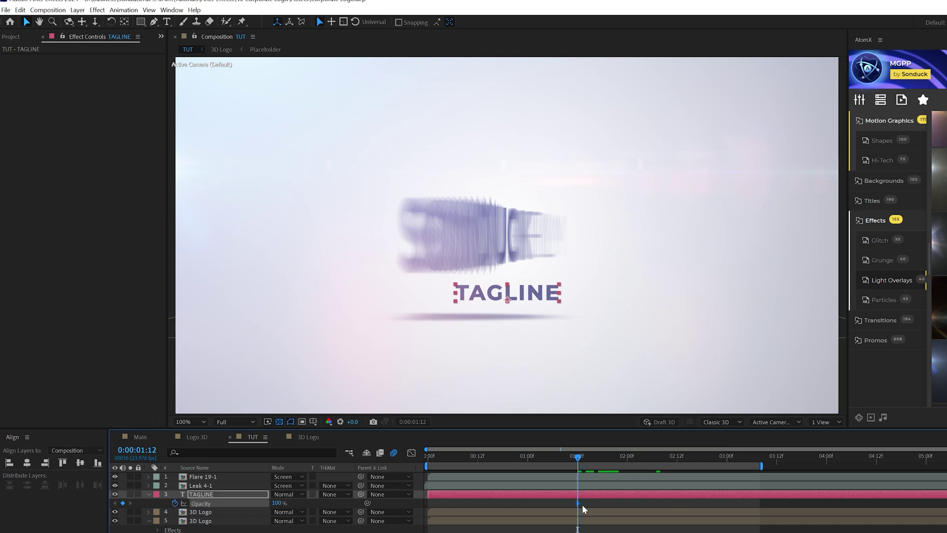
{"action": "left_click", "coordinate": [279, 502]}
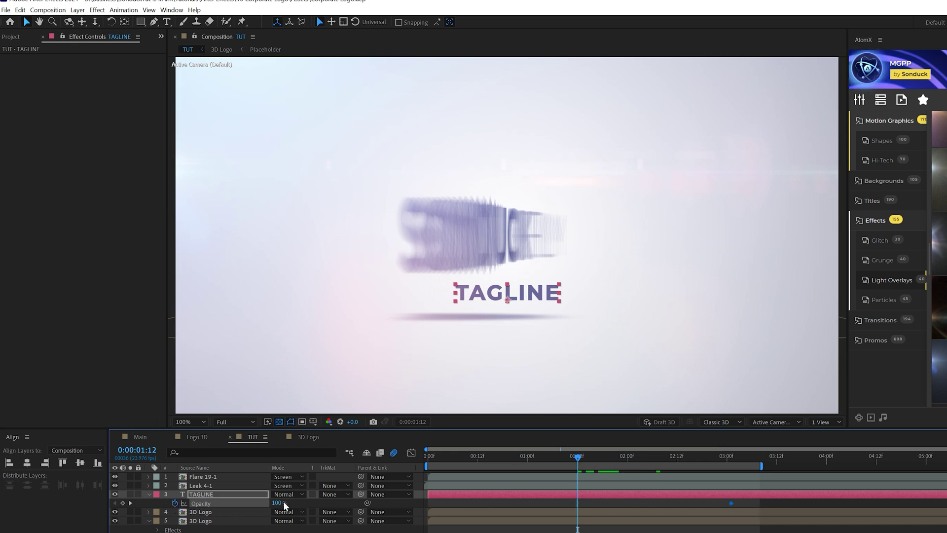
{"action": "type", "text": "0"}
{"action": "key", "text": "Return"}
{"action": "left_click", "coordinate": [516, 499]}
{"action": "left_click_drag", "start_coordinate": [583, 460], "coordinate": [648, 466]}
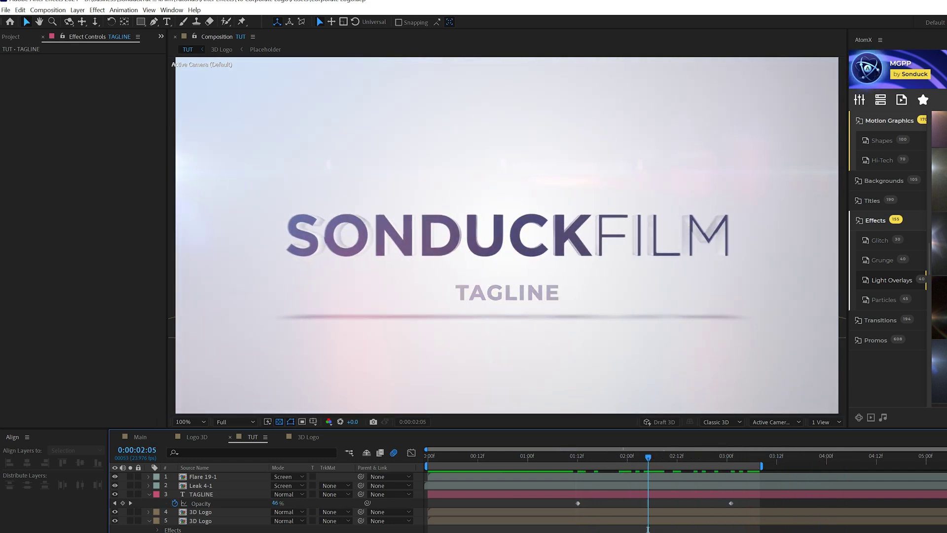
Add a Null Object (Null 18) and parent TAGLINE and both 3D Logo layers to it
{"action": "left_click", "coordinate": [78, 10]}
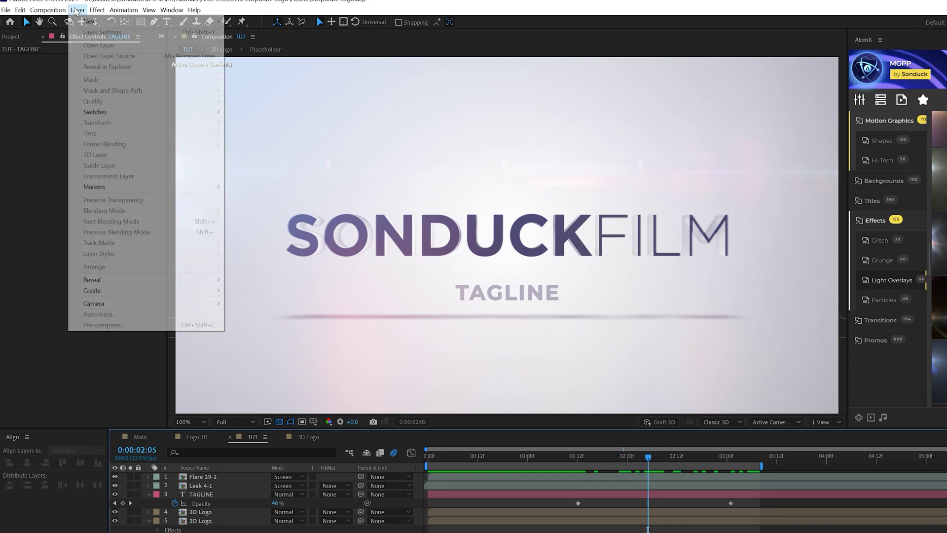
{"action": "mouse_move", "coordinate": [99, 19]}
{"action": "left_click", "coordinate": [276, 72]}
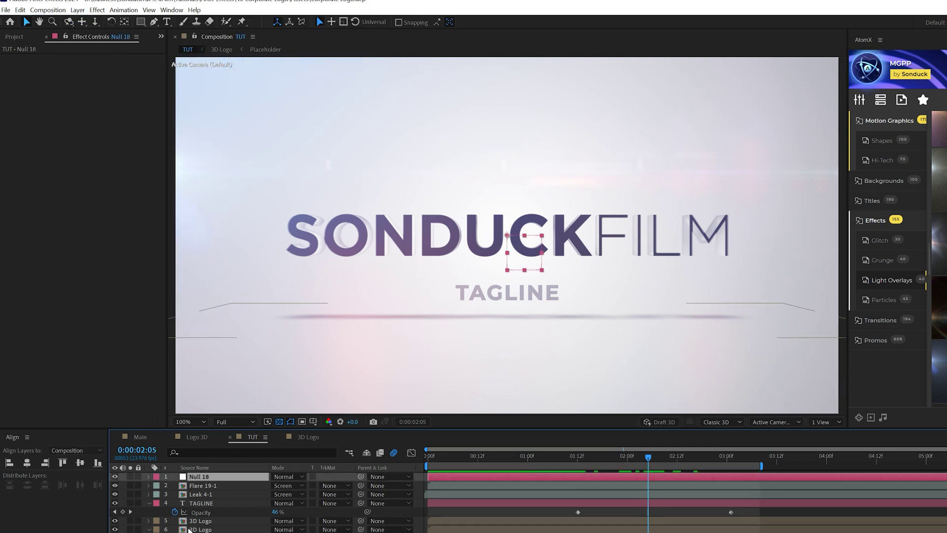
{"action": "left_click", "coordinate": [202, 503]}
{"action": "left_click", "coordinate": [199, 521], "text": "ctrl"}
{"action": "left_click", "coordinate": [200, 529], "text": "ctrl"}
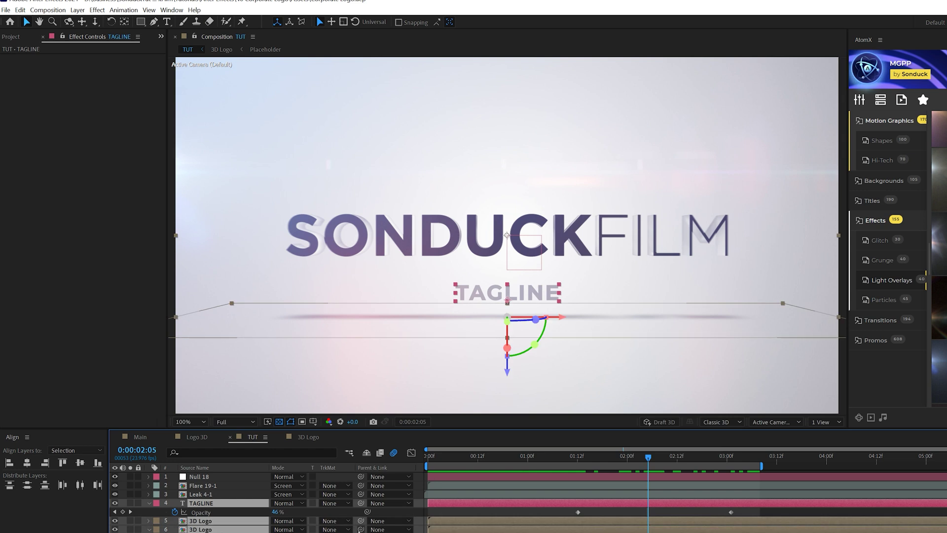
{"action": "left_click_drag", "start_coordinate": [361, 525], "coordinate": [197, 477]}
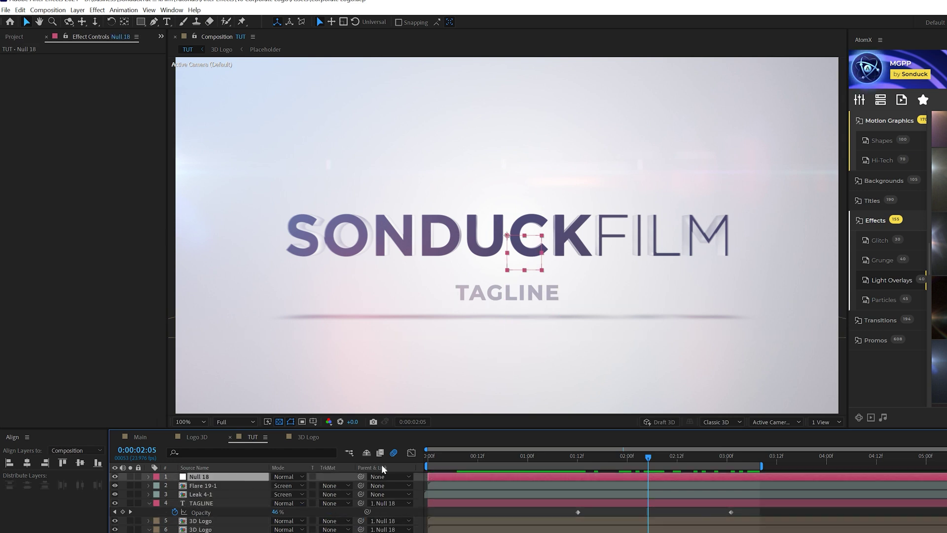
Keyframe Null 18's Scale at the start, then lower it later so the logo slowly shrinks
{"action": "left_click_drag", "start_coordinate": [450, 459], "coordinate": [365, 459]}
{"action": "key", "text": "s"}
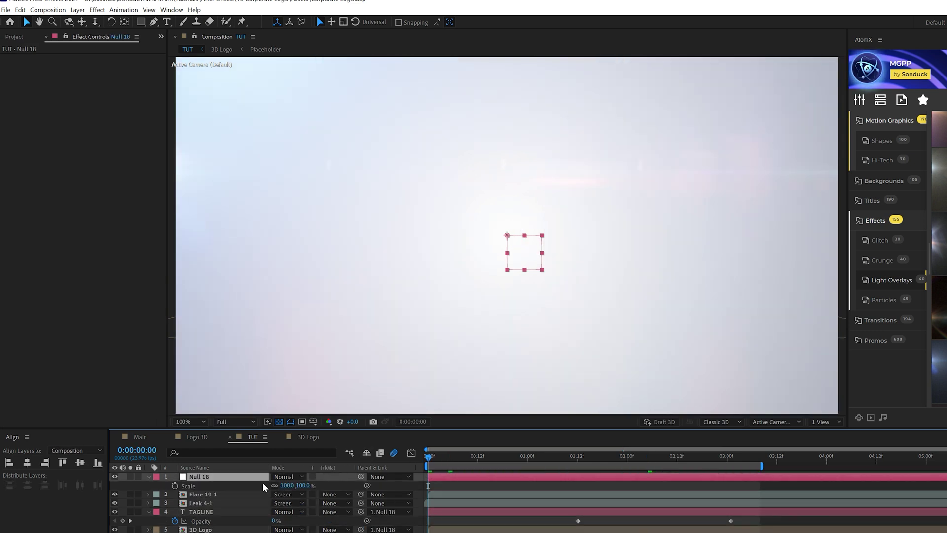
{"action": "left_click", "coordinate": [175, 486]}
{"action": "key", "text": "space"}
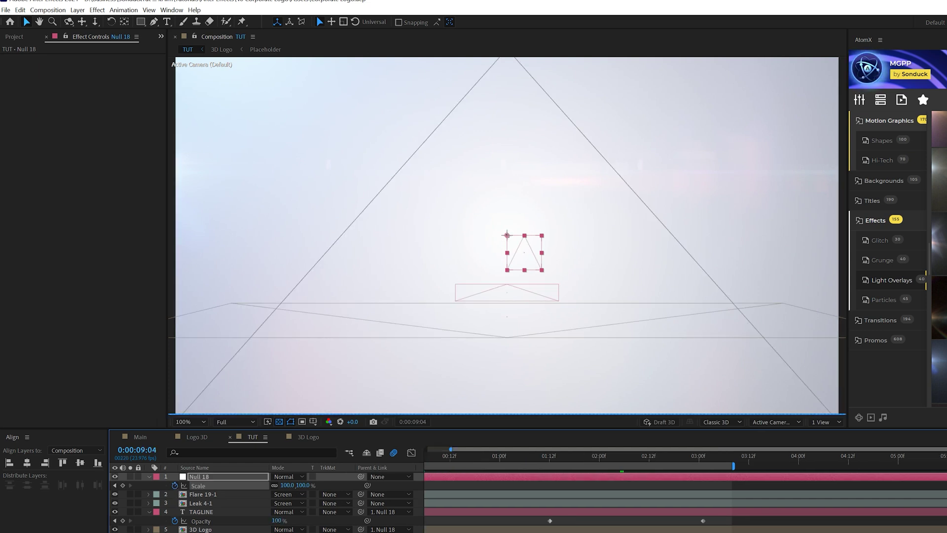
{"action": "key", "text": "space"}
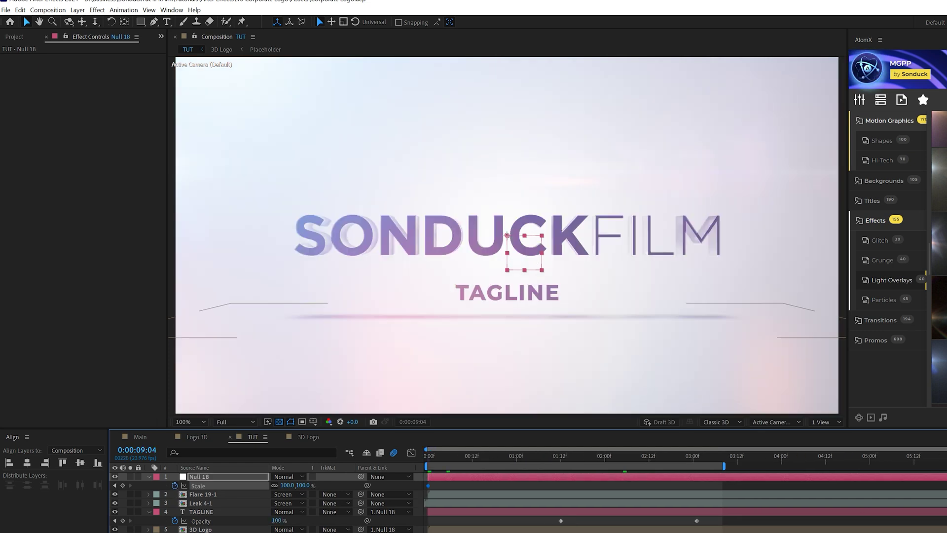
{"action": "left_click_drag", "start_coordinate": [287, 486], "coordinate": [276, 485]}
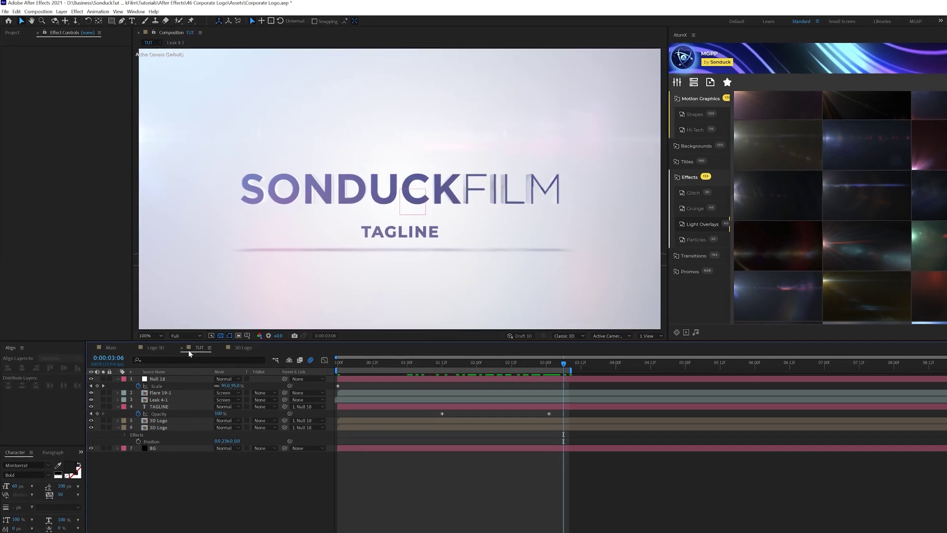
Preview the Main composition, then return to TUT and select the upper 3D Logo layer
{"action": "left_click_drag", "start_coordinate": [677, 454], "coordinate": [746, 457]}
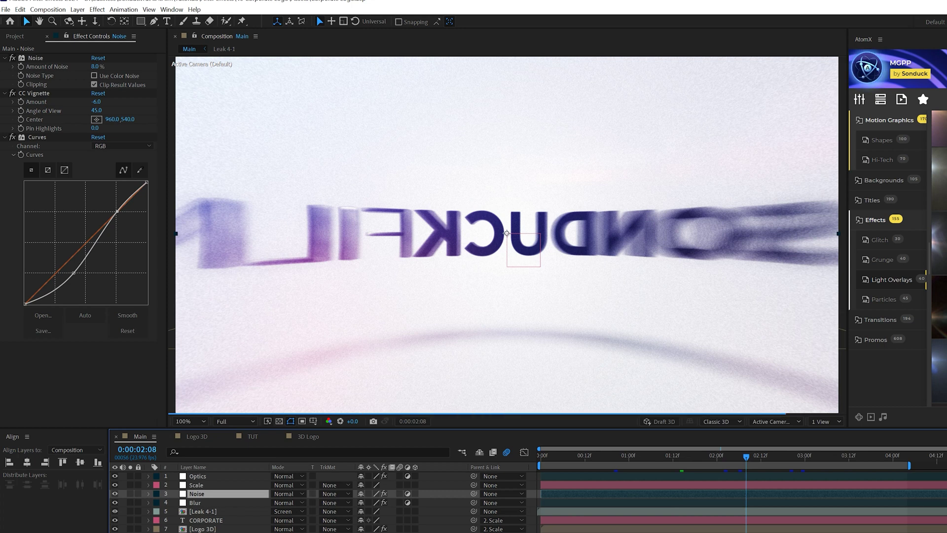
{"action": "key", "text": "F2"}
{"action": "left_click", "coordinate": [253, 436]}
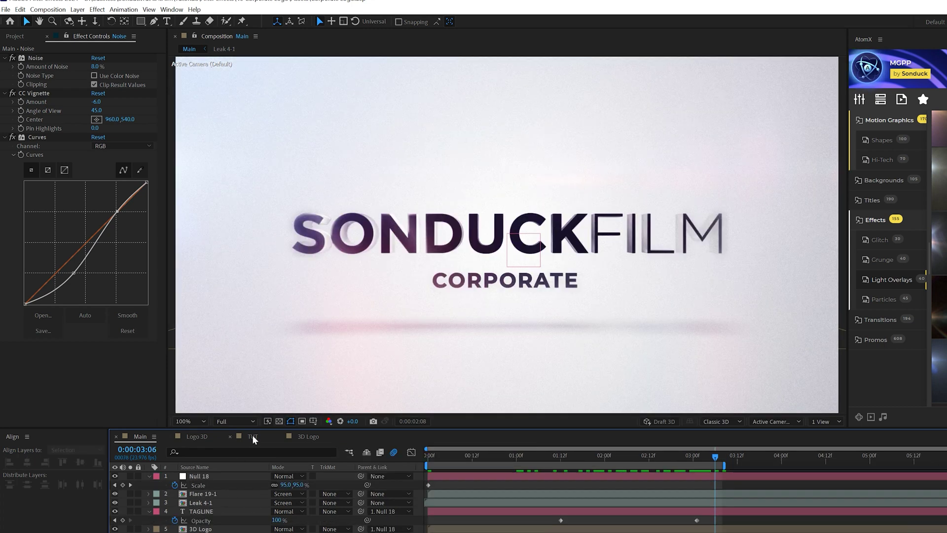
{"action": "left_click", "coordinate": [148, 476]}
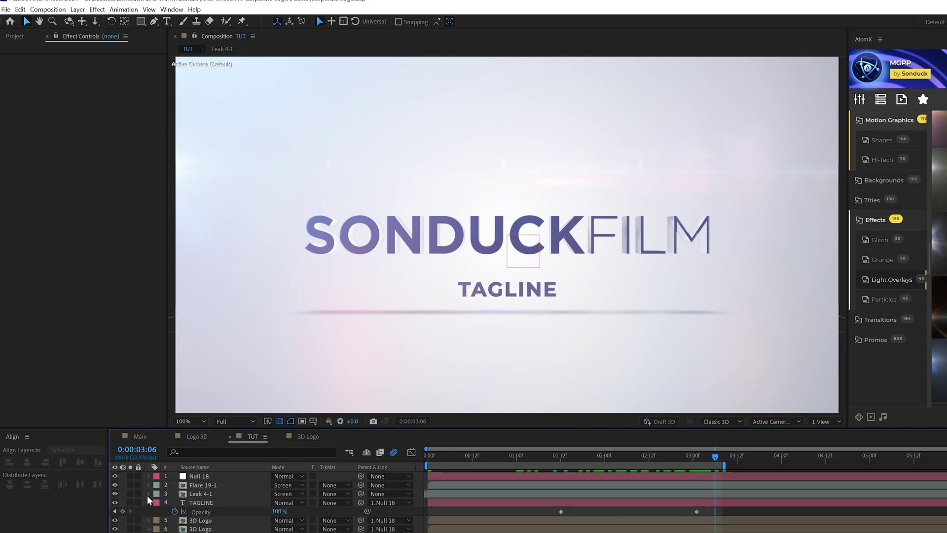
{"action": "left_click", "coordinate": [148, 502]}
{"action": "left_click", "coordinate": [197, 512]}
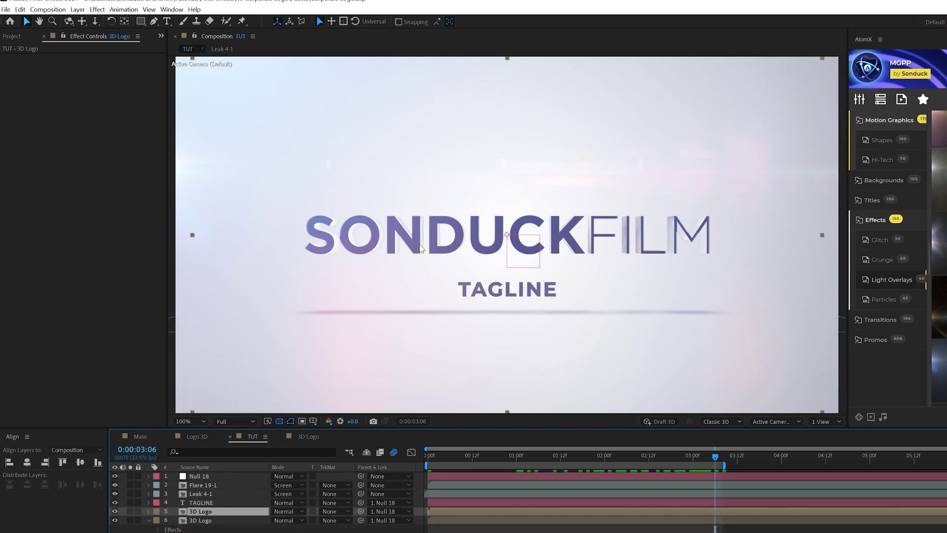
{"action": "left_click", "coordinate": [115, 511]}
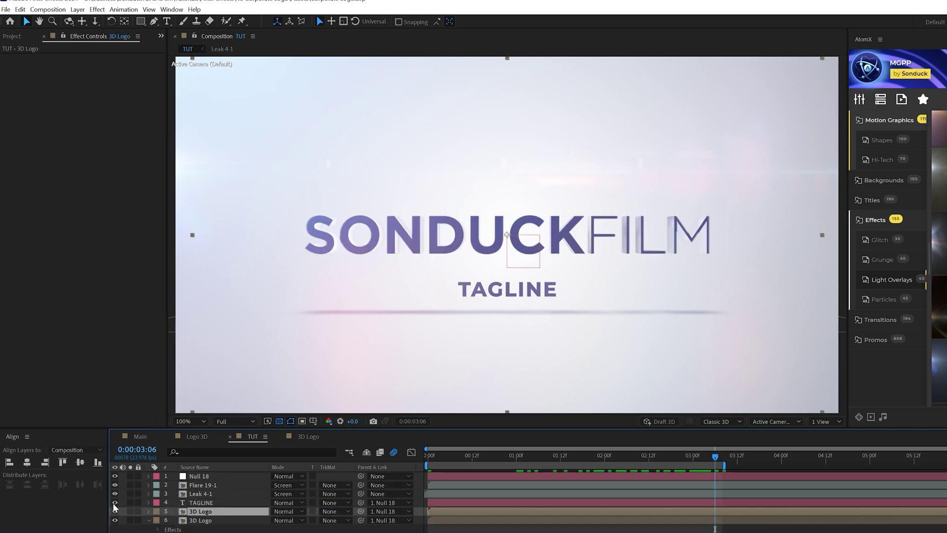
Add CC Light Sweep to 3D Logo, keyframing its Center moving from left to right across the logo
{"action": "left_click", "coordinate": [97, 10]}
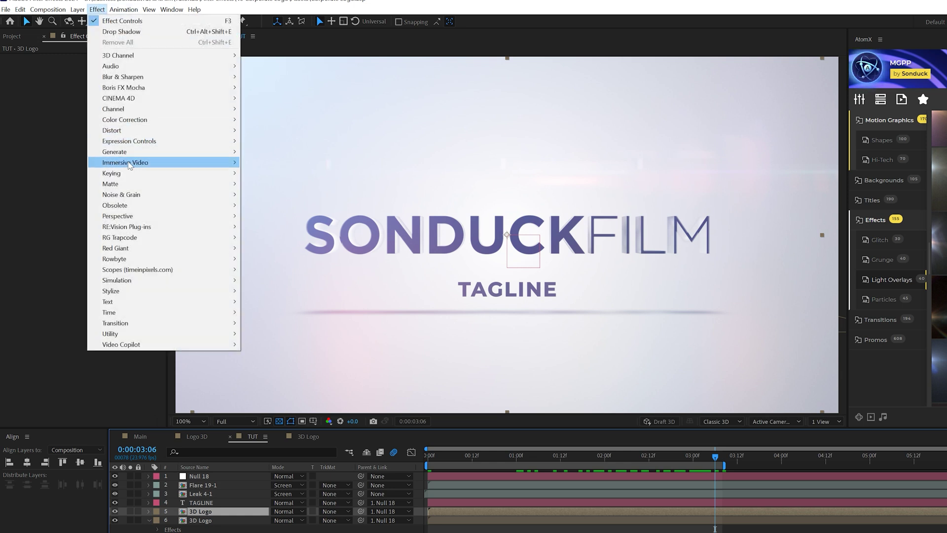
{"action": "mouse_move", "coordinate": [131, 153]}
{"action": "left_click", "coordinate": [276, 237]}
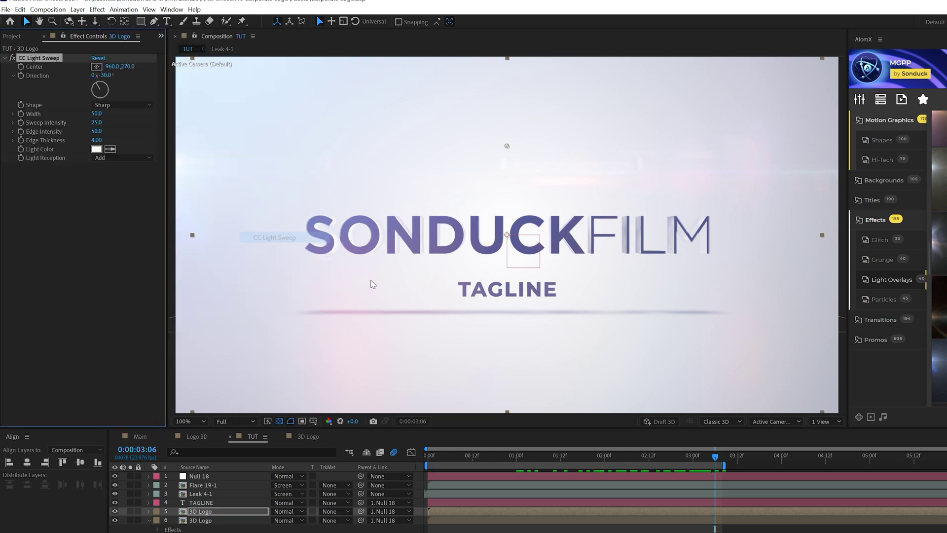
{"action": "left_click_drag", "start_coordinate": [504, 154], "coordinate": [404, 242]}
{"action": "left_click_drag", "start_coordinate": [433, 459], "coordinate": [402, 459]}
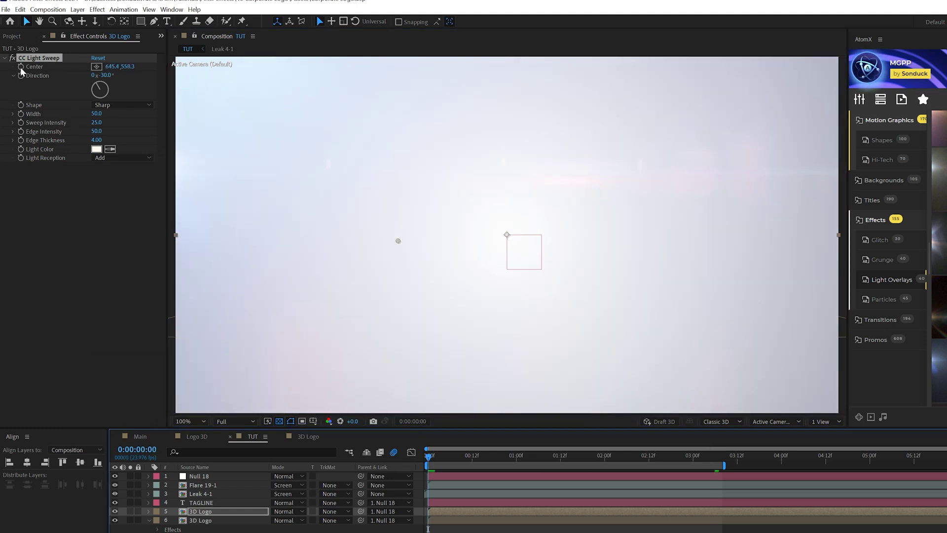
{"action": "left_click", "coordinate": [20, 67]}
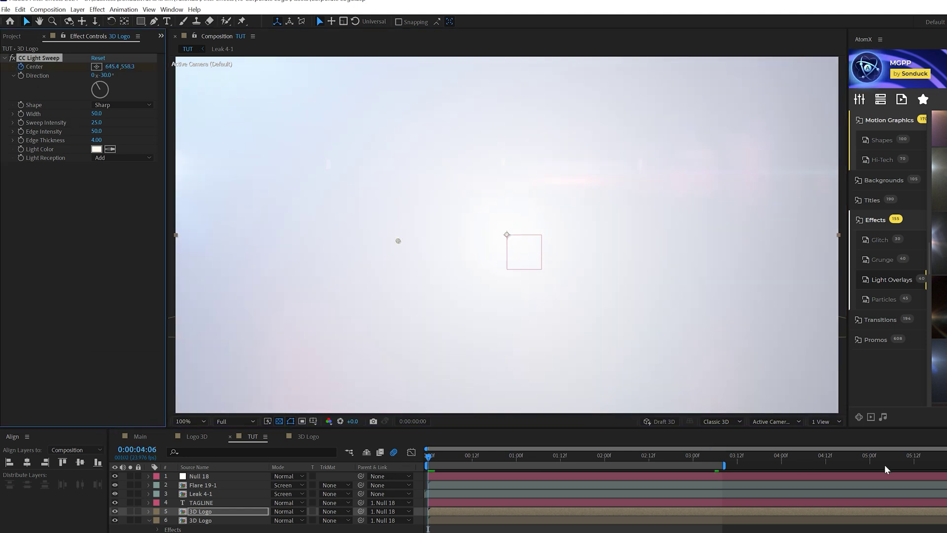
{"action": "key", "text": "End"}
{"action": "key", "text": "End"}
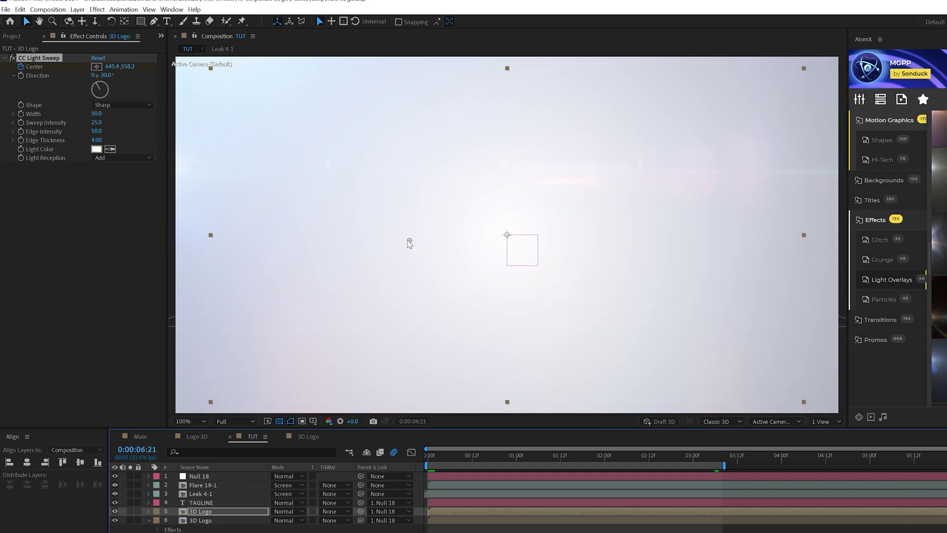
{"action": "left_click_drag", "start_coordinate": [408, 243], "coordinate": [726, 228]}
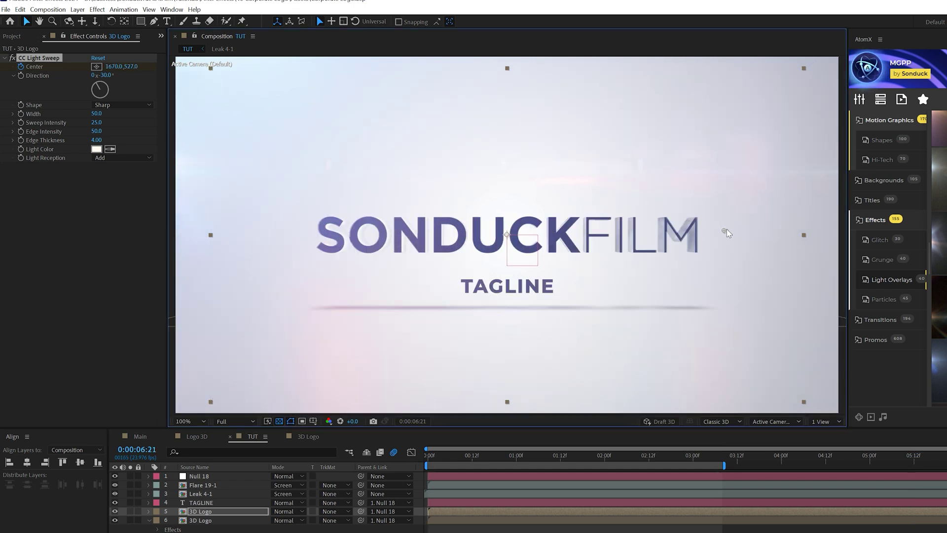
{"action": "left_click", "coordinate": [36, 61]}
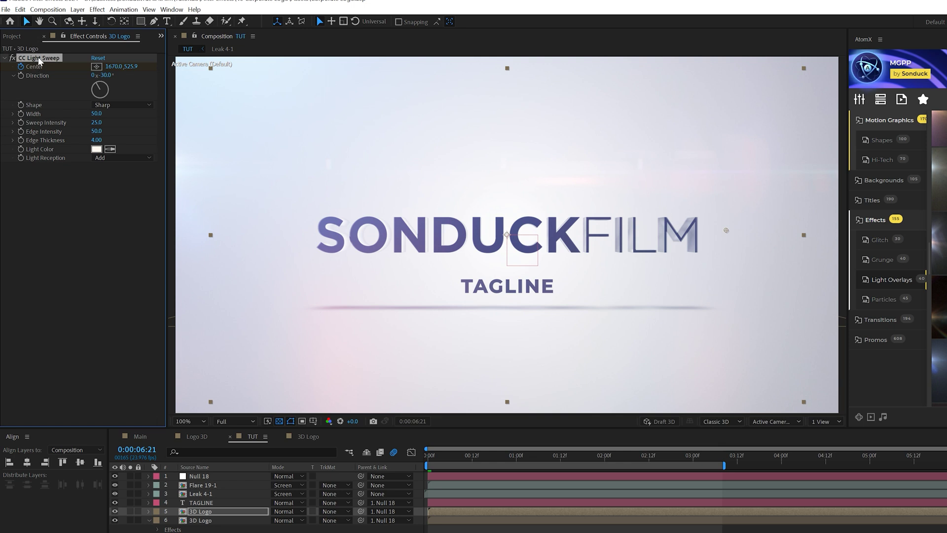
Duplicate the sweep as CC Light Sweep 2 with offset Center keyframes, then add Adjustment Layer 13
{"action": "key", "text": "ctrl+d"}
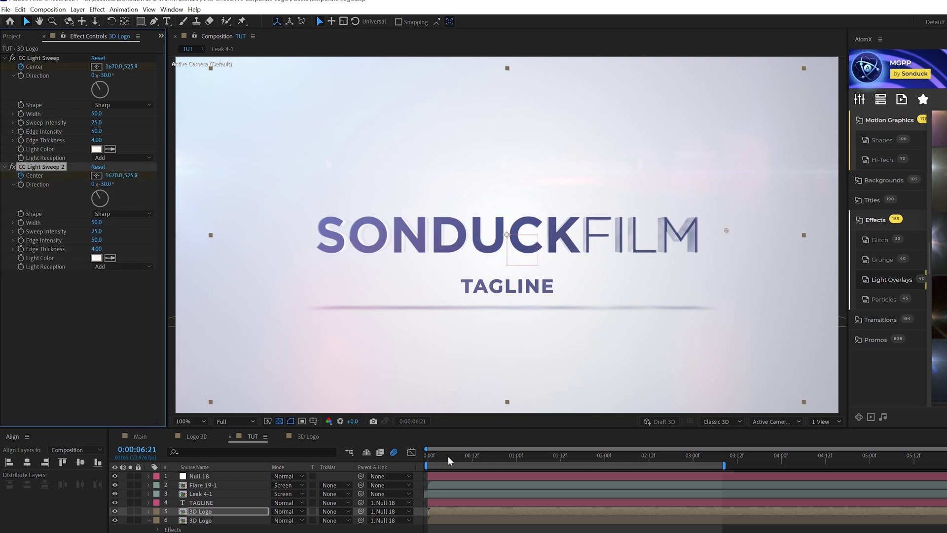
{"action": "key", "text": "u"}
{"action": "key", "text": "Home"}
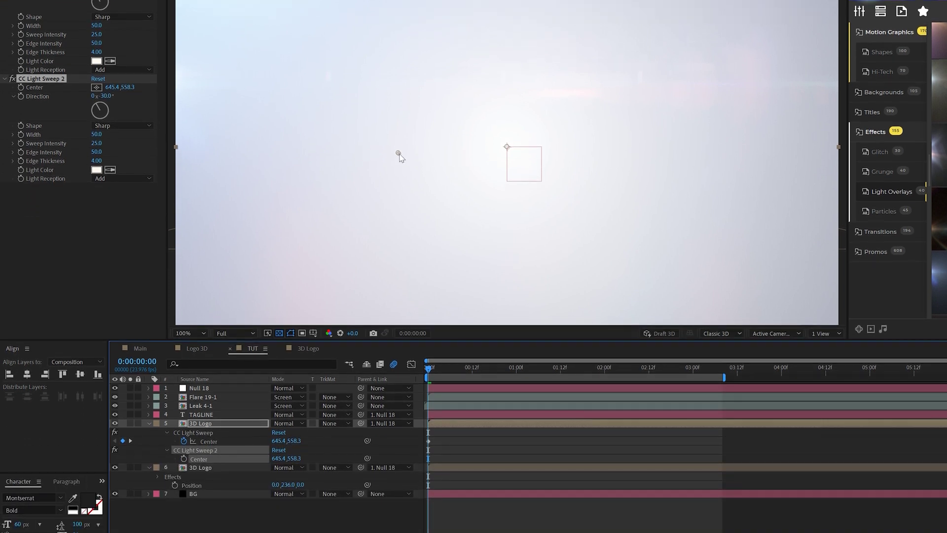
{"action": "left_click_drag", "start_coordinate": [400, 157], "coordinate": [340, 157]}
{"action": "key", "text": "space"}
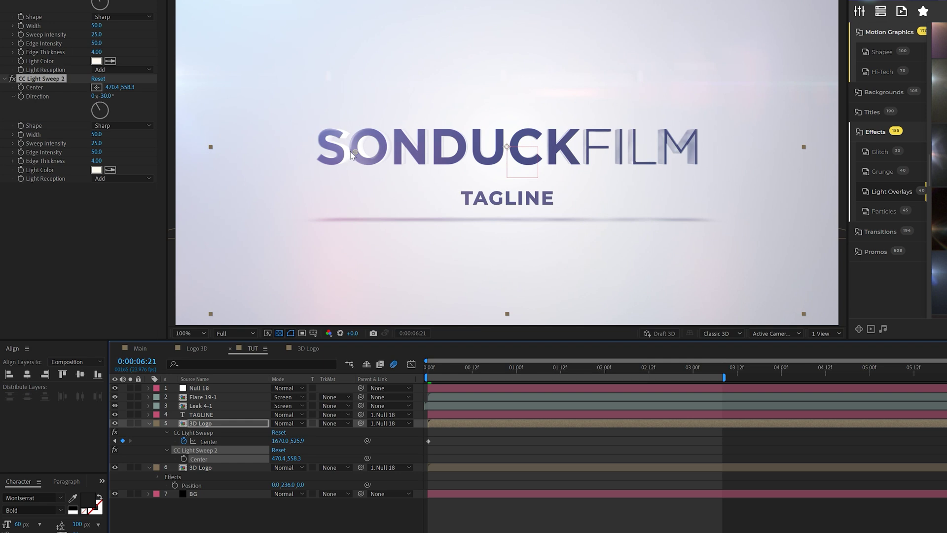
{"action": "left_click_drag", "start_coordinate": [351, 155], "coordinate": [629, 148]}
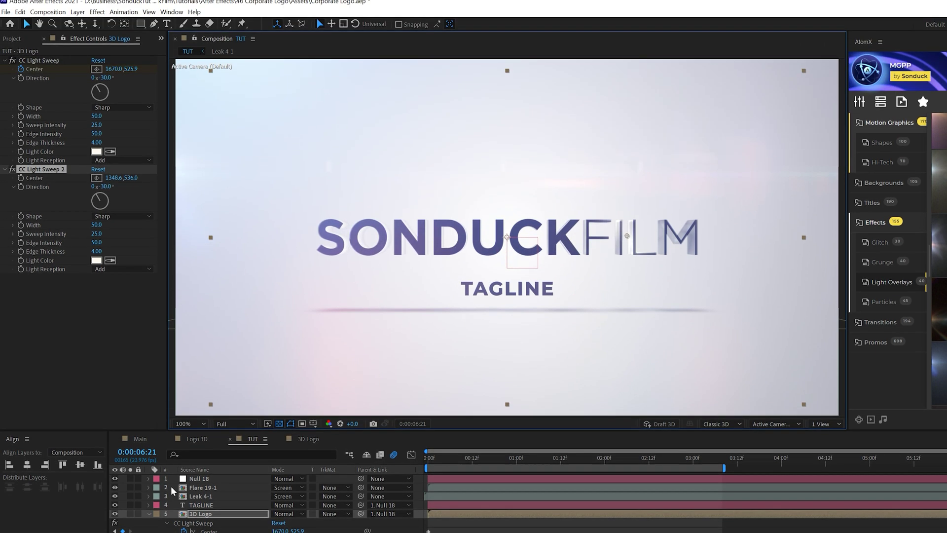
{"action": "left_click", "coordinate": [37, 169]}
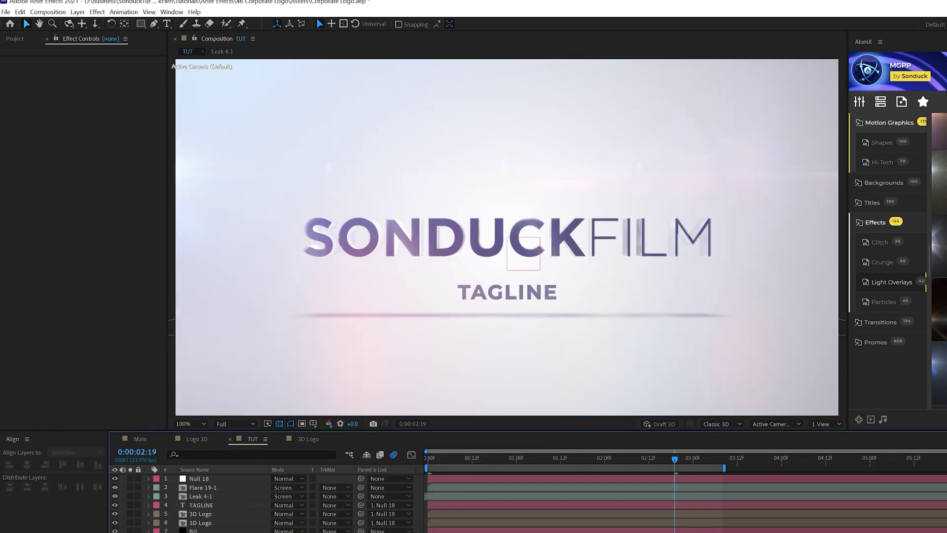
{"action": "key", "text": "ctrl+alt+y"}
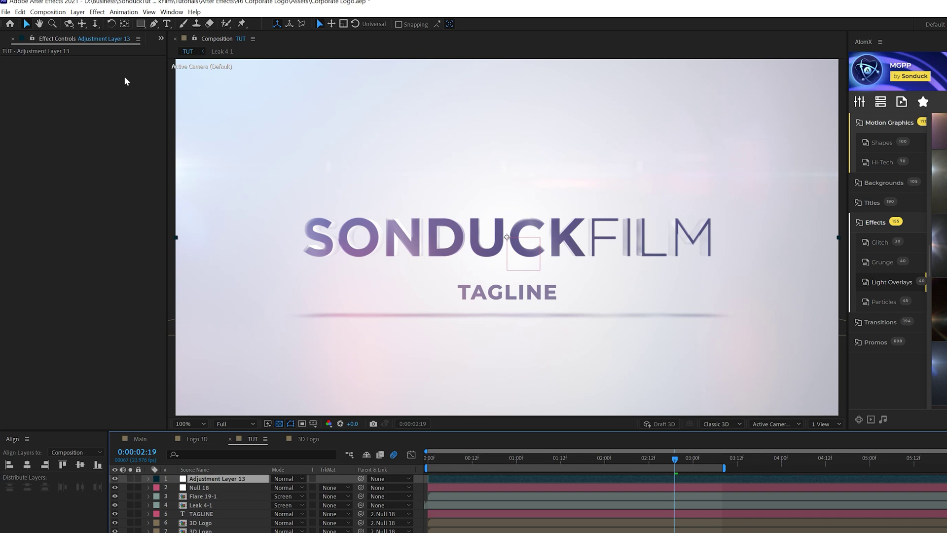
Apply Noise to Adjustment Layer 13 with Amount of Noise 8%
{"action": "left_click", "coordinate": [98, 11]}
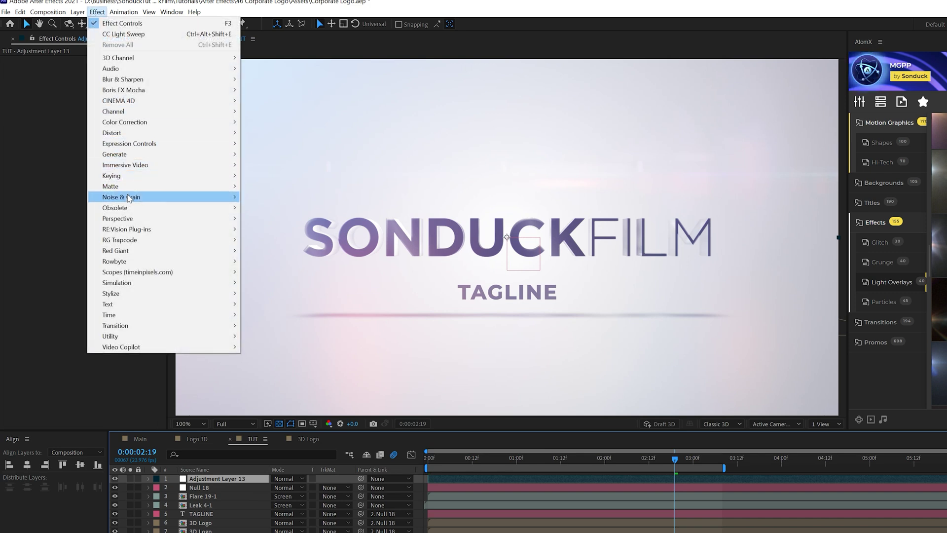
{"action": "mouse_move", "coordinate": [129, 197]}
{"action": "left_click", "coordinate": [261, 261]}
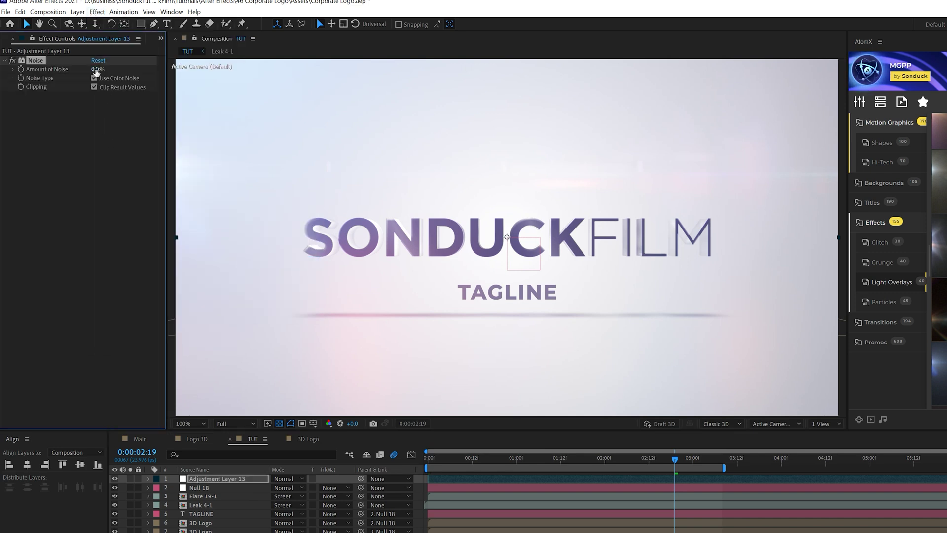
{"action": "type", "text": "8"}
{"action": "left_click", "coordinate": [95, 119]}
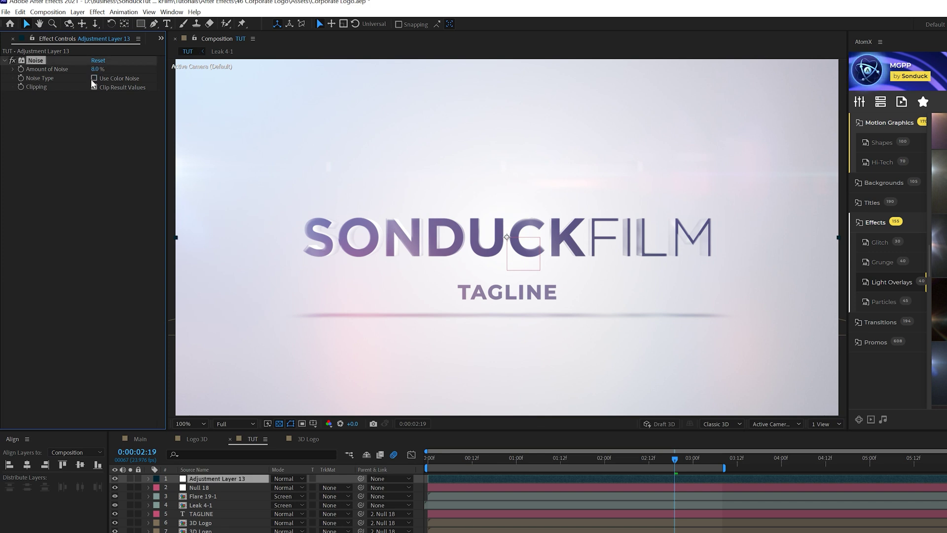
Add Curves bent into a gentle S-curve, then create Adjustment Layer 14
{"action": "left_click", "coordinate": [97, 12]}
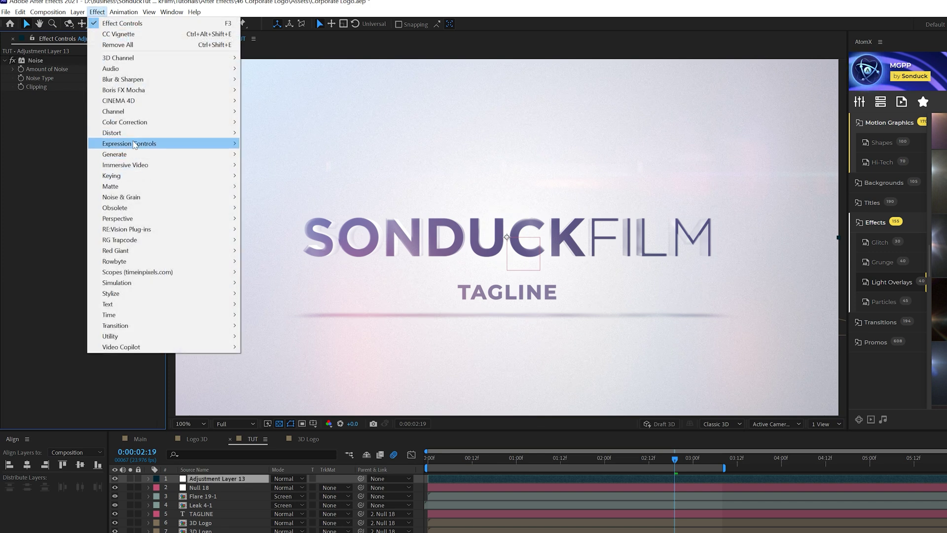
{"action": "mouse_move", "coordinate": [127, 122]}
{"action": "left_click", "coordinate": [261, 314]}
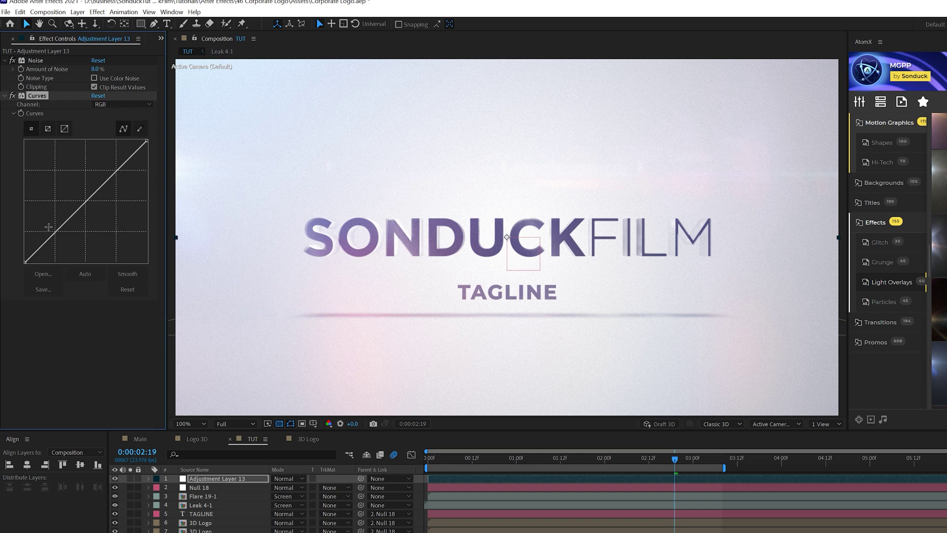
{"action": "left_click_drag", "start_coordinate": [63, 228], "coordinate": [65, 231]}
{"action": "left_click", "coordinate": [116, 177]}
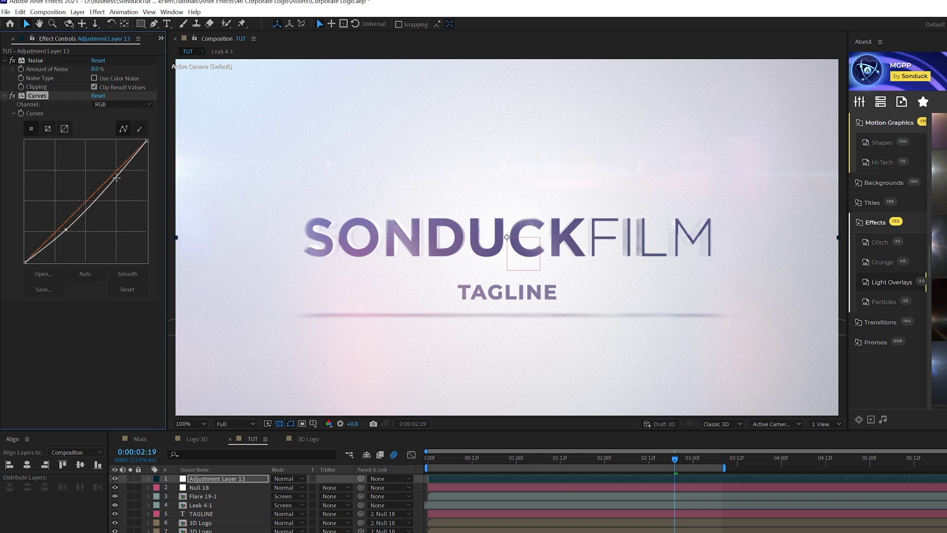
{"action": "left_click_drag", "start_coordinate": [108, 168], "coordinate": [107, 169]}
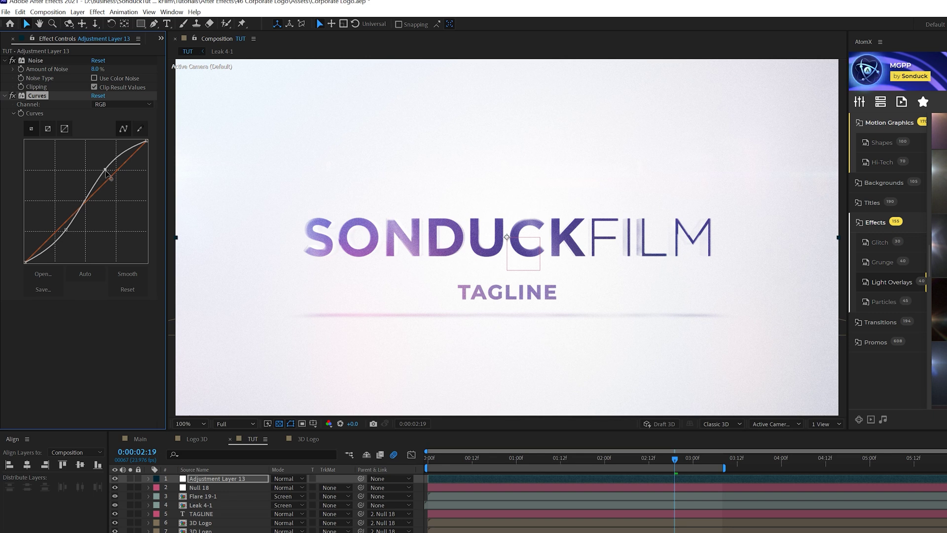
{"action": "left_click_drag", "start_coordinate": [105, 170], "coordinate": [109, 179]}
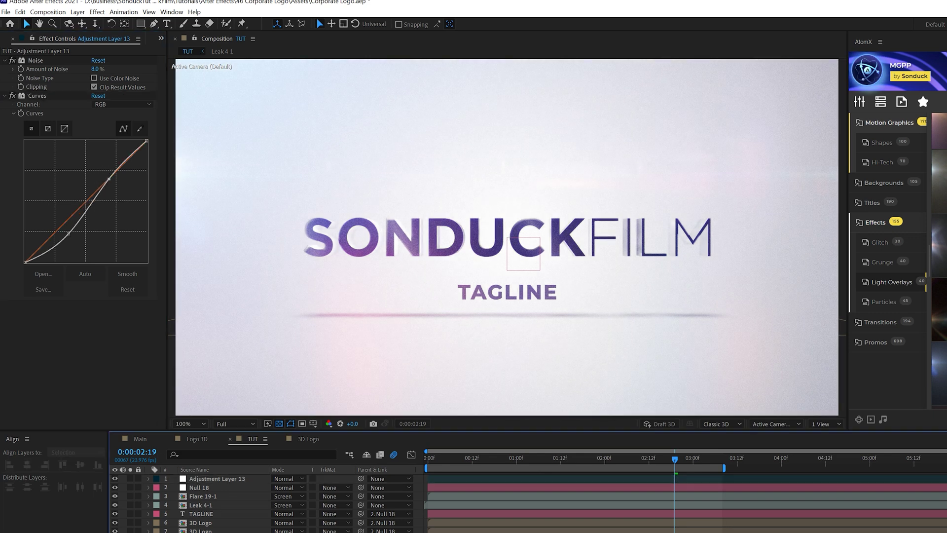
{"action": "key", "text": "ctrl+alt+y"}
Move Adjustment Layer 14 below Layer 13 and apply Camera Lens Blur with Blur Radius 25
{"action": "left_click_drag", "start_coordinate": [217, 479], "coordinate": [222, 489]}
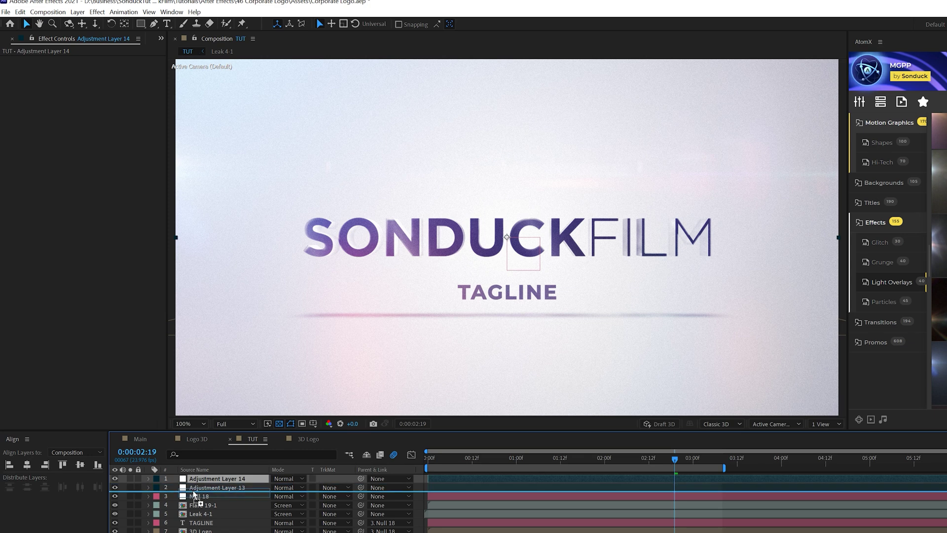
{"action": "left_click", "coordinate": [97, 12]}
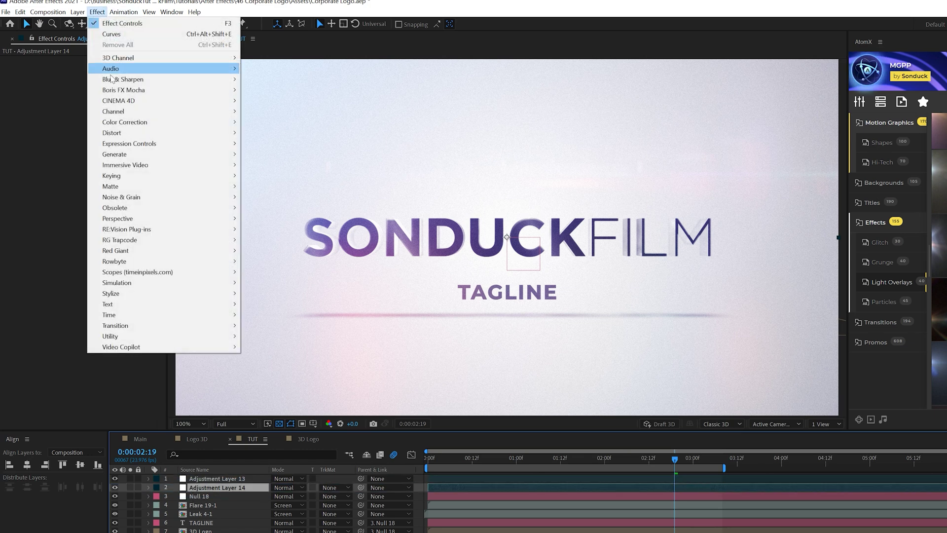
{"action": "mouse_move", "coordinate": [163, 79]}
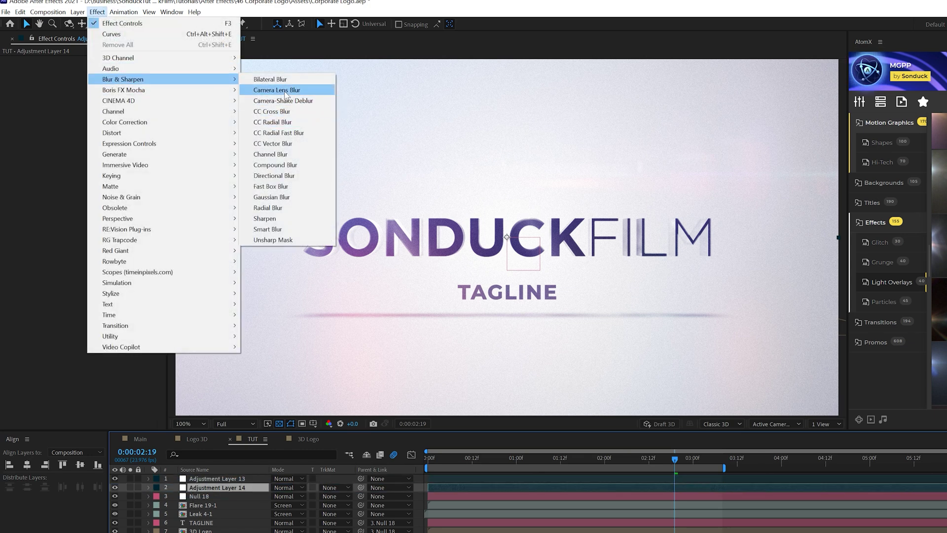
{"action": "left_click", "coordinate": [287, 91]}
{"action": "left_click", "coordinate": [96, 69]}
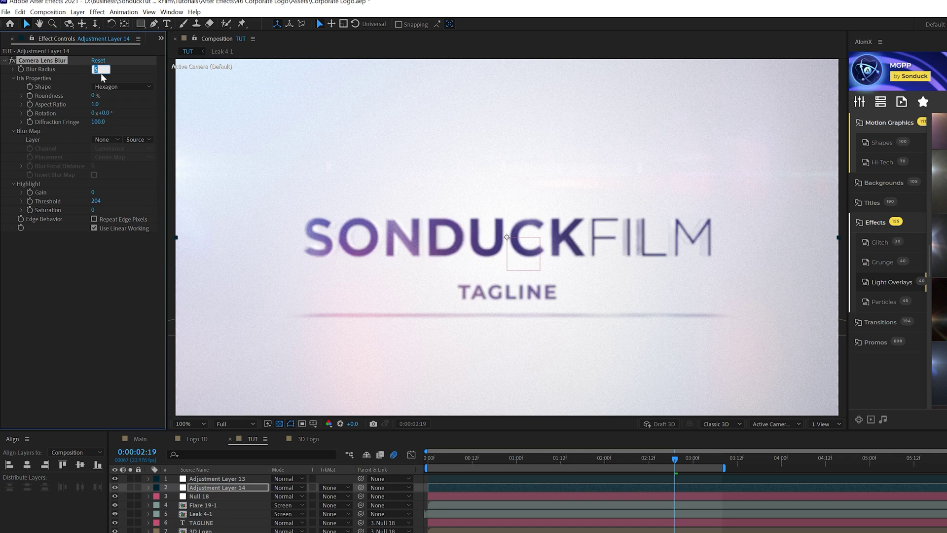
{"action": "key", "text": "Return"}
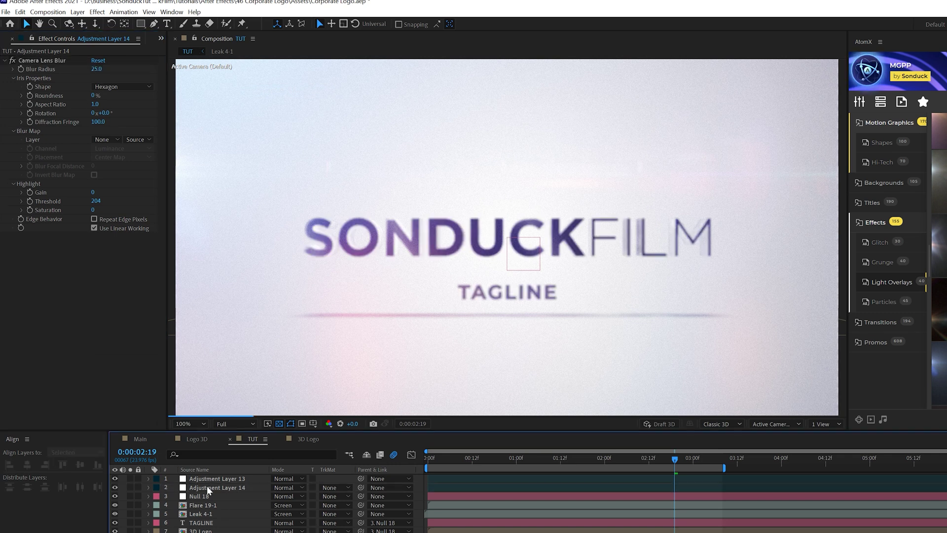
Draw an oval mask around the logo, set it to Subtract, and feather it to 165
{"action": "left_click_drag", "start_coordinate": [137, 27], "coordinate": [187, 50]}
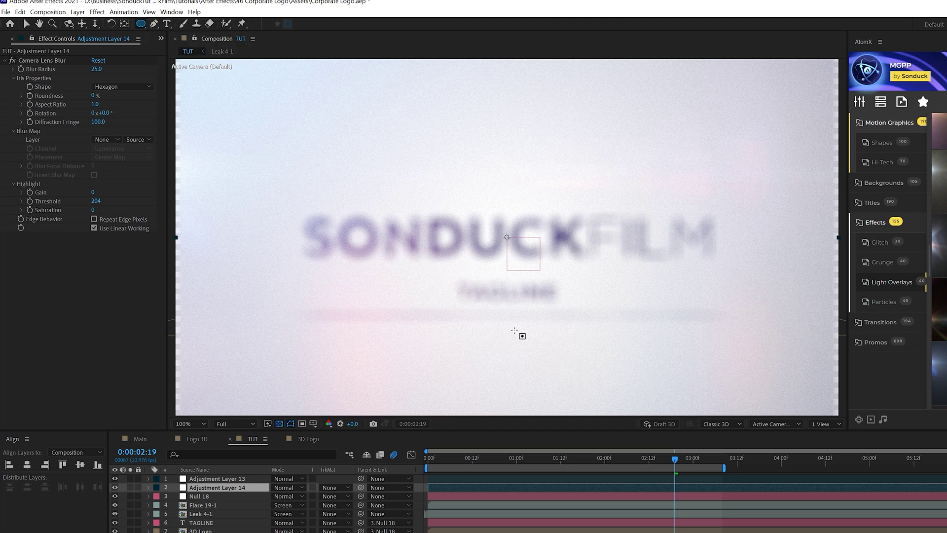
{"action": "key", "text": "comma"}
{"action": "left_click_drag", "start_coordinate": [507, 237], "coordinate": [592, 321]}
{"action": "left_click_drag", "start_coordinate": [595, 301], "coordinate": [633, 308]}
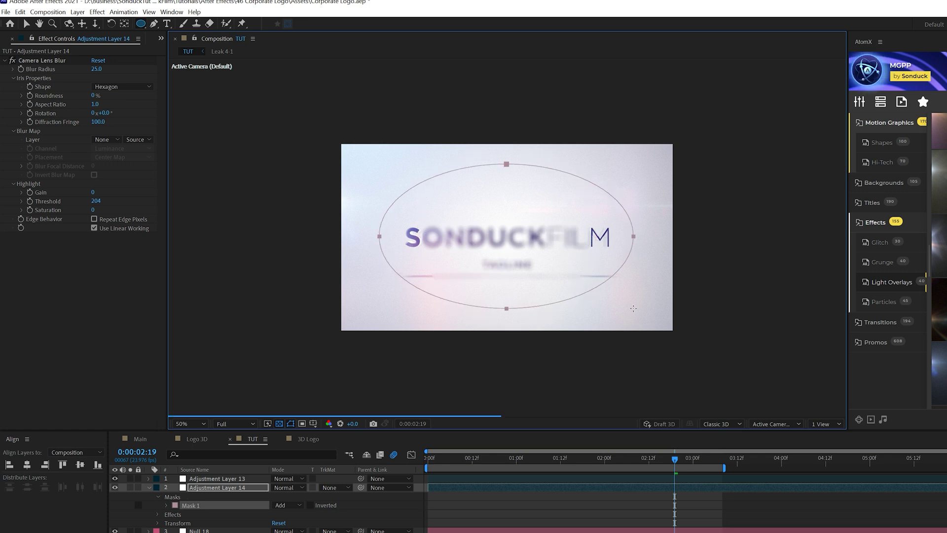
{"action": "left_click", "coordinate": [291, 505]}
{"action": "left_click", "coordinate": [284, 516]}
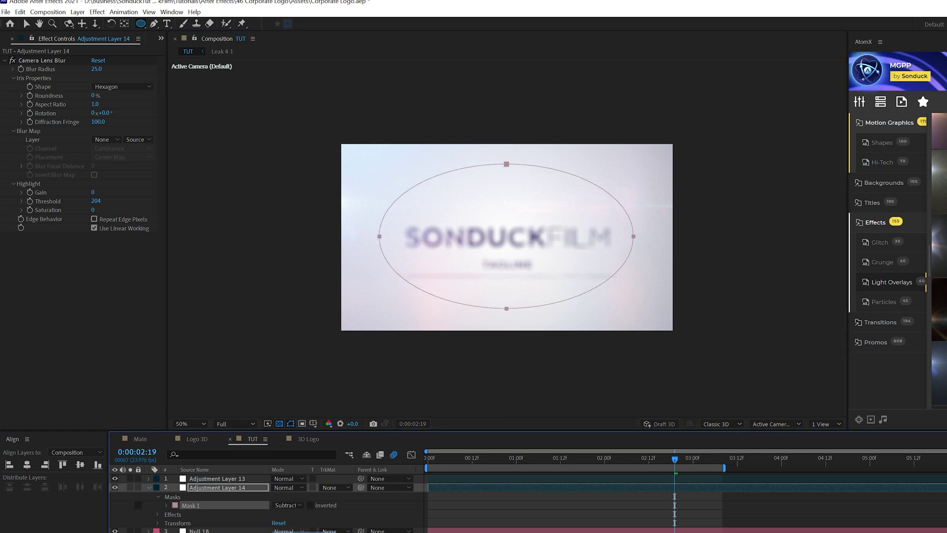
{"action": "key", "text": "f"}
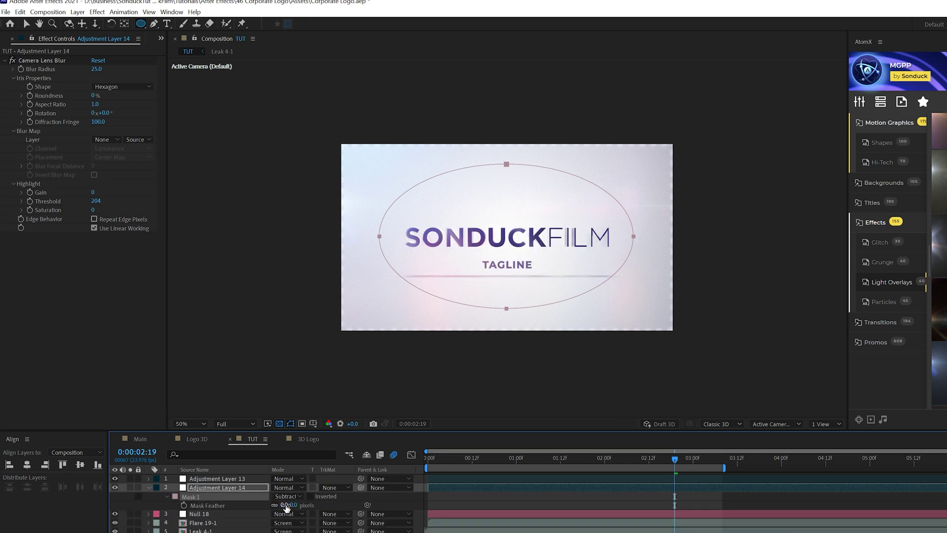
{"action": "left_click_drag", "start_coordinate": [285, 505], "coordinate": [367, 506]}
{"action": "left_click_drag", "start_coordinate": [367, 470], "coordinate": [380, 469]}
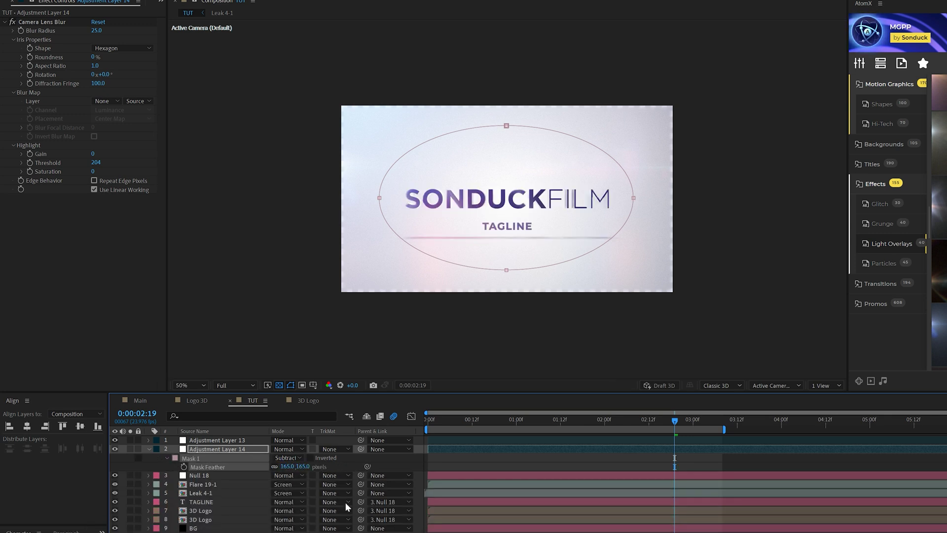
Check the edge blur at 00:14 at different zooms, then create Adjustment Layer 15
{"action": "left_click", "coordinate": [480, 420]}
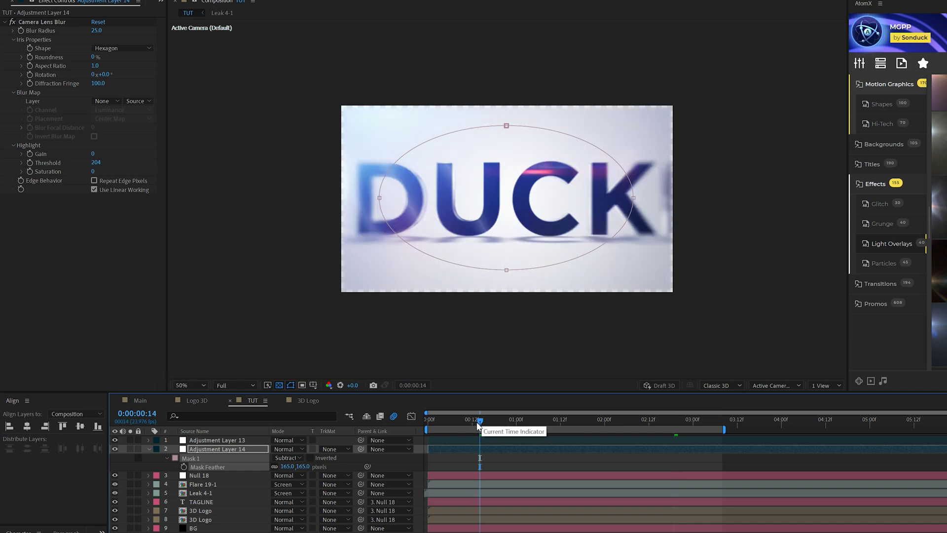
{"action": "key", "text": "slash"}
{"action": "key", "text": "comma"}
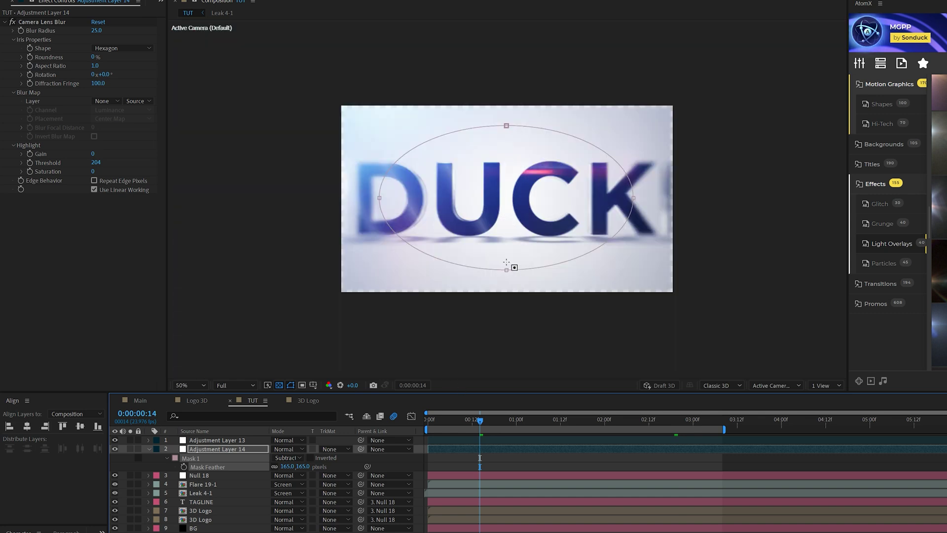
{"action": "key", "text": "comma"}
{"action": "key", "text": "period"}
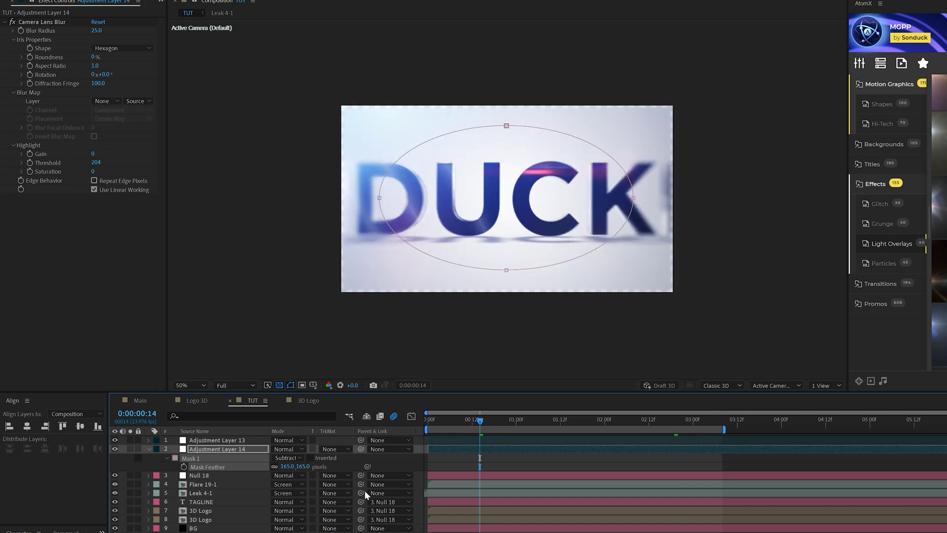
{"action": "left_click", "coordinate": [468, 343]}
{"action": "left_click", "coordinate": [147, 448]}
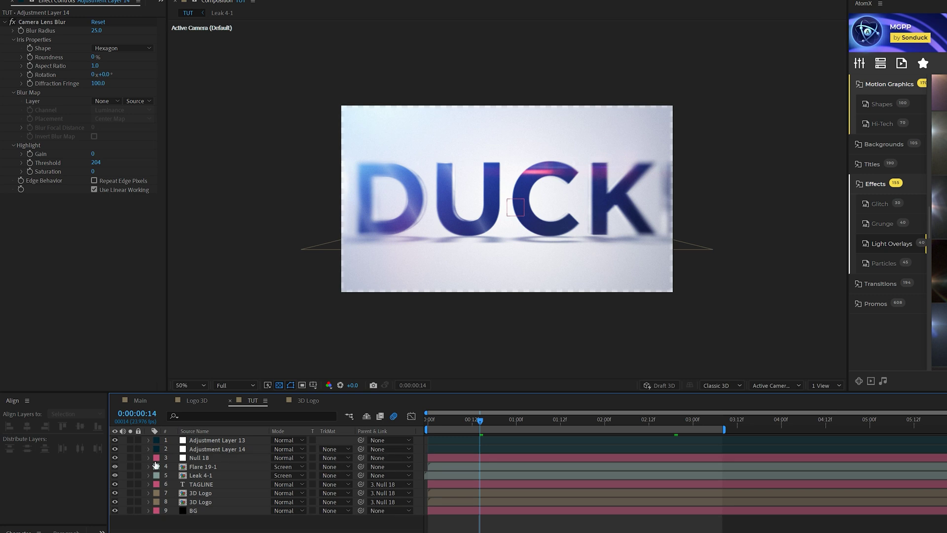
{"action": "key", "text": "ctrl+alt+y"}
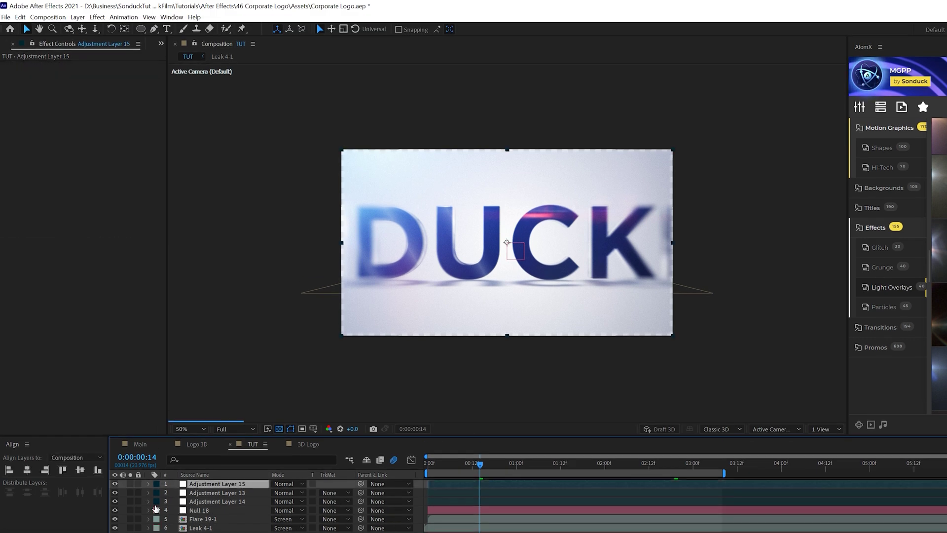
Apply Optics Compensation with Reverse Lens Distortion on and Field Of View 60, checked at 01:19
{"action": "left_click", "coordinate": [93, 19]}
{"action": "mouse_move", "coordinate": [148, 138]}
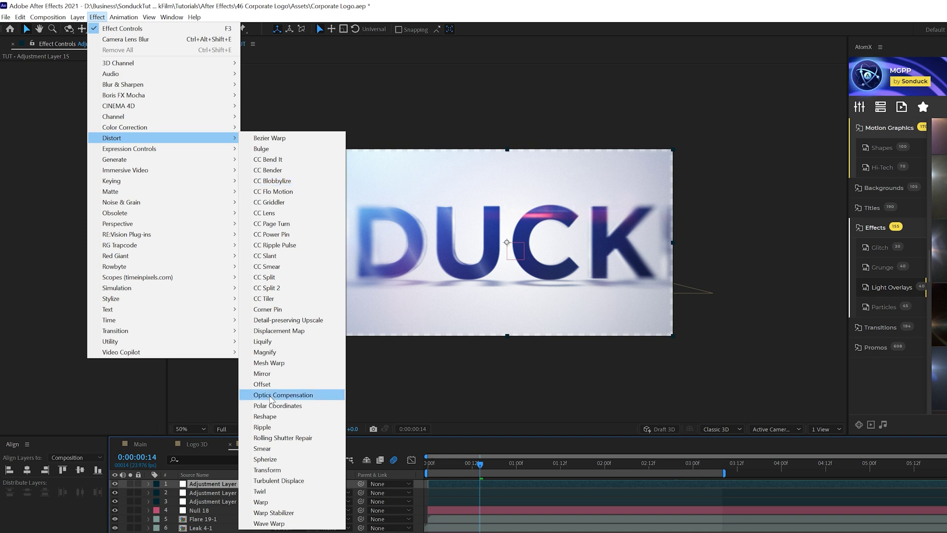
{"action": "left_click", "coordinate": [272, 397]}
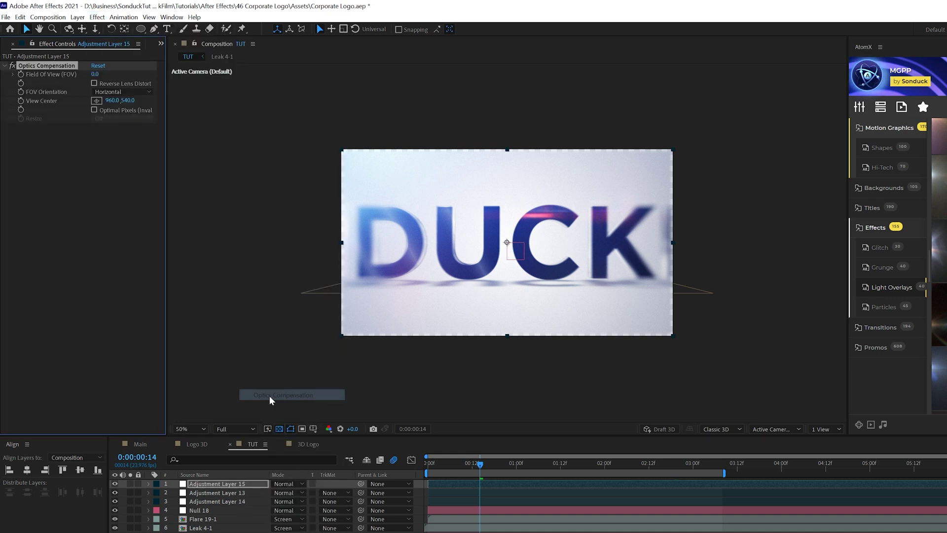
{"action": "left_click", "coordinate": [94, 85]}
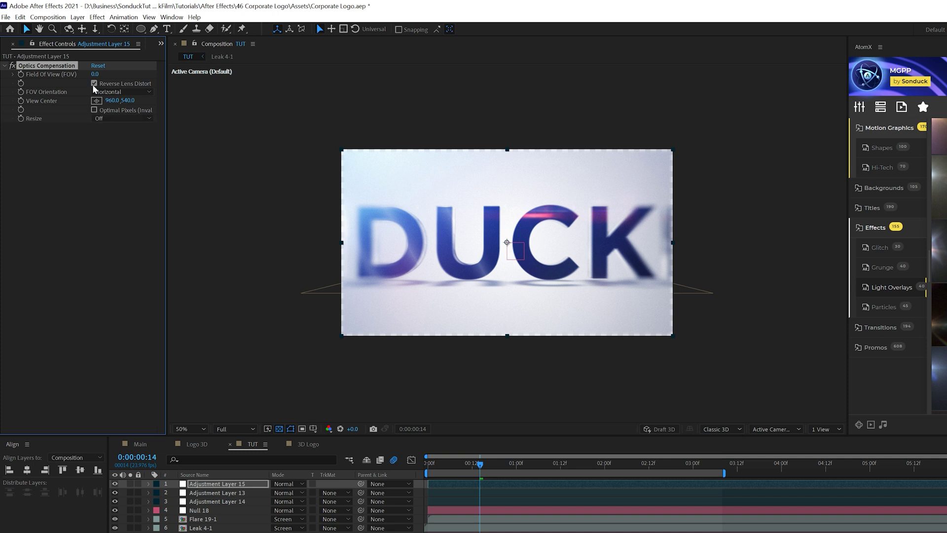
{"action": "left_click_drag", "start_coordinate": [94, 75], "coordinate": [530, 152]}
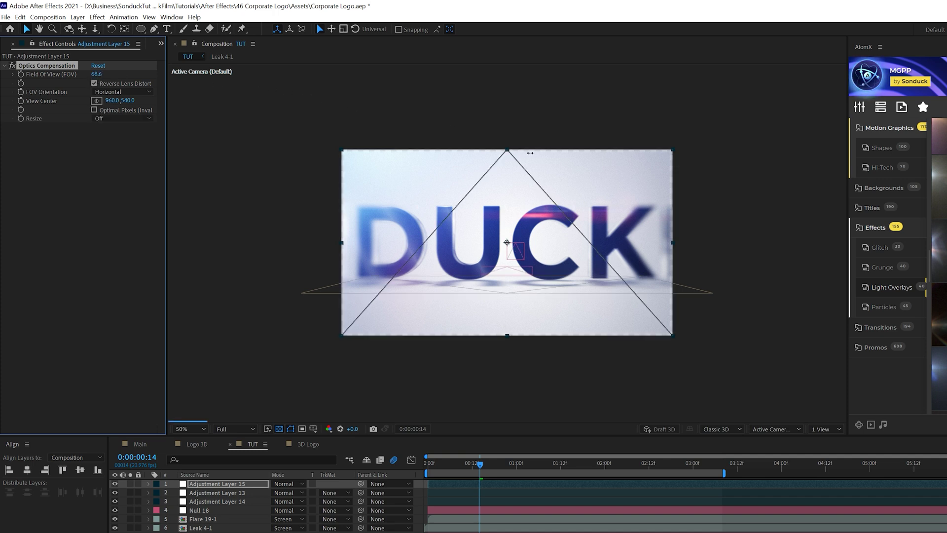
{"action": "left_click_drag", "start_coordinate": [650, 168], "coordinate": [419, 323]}
{"action": "key", "text": "/"}
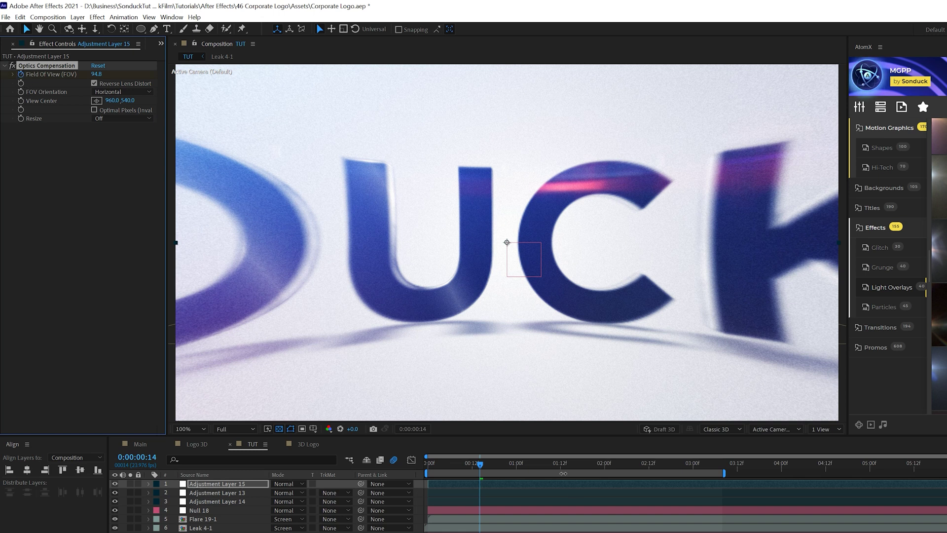
{"action": "left_click_drag", "start_coordinate": [542, 471], "coordinate": [586, 466]}
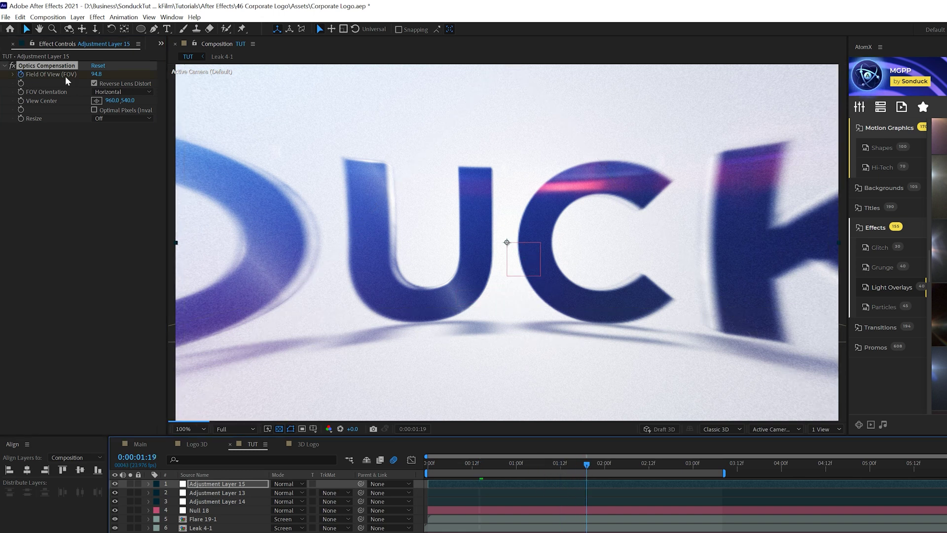
{"action": "left_click", "coordinate": [95, 74]}
{"action": "type", "text": "60"}
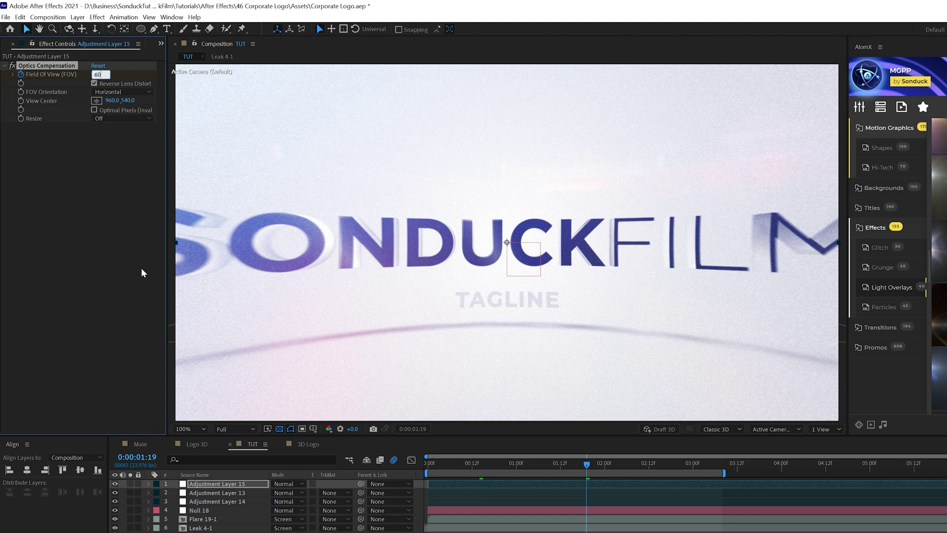
{"action": "key", "text": "Return"}
{"action": "left_click", "coordinate": [667, 464]}
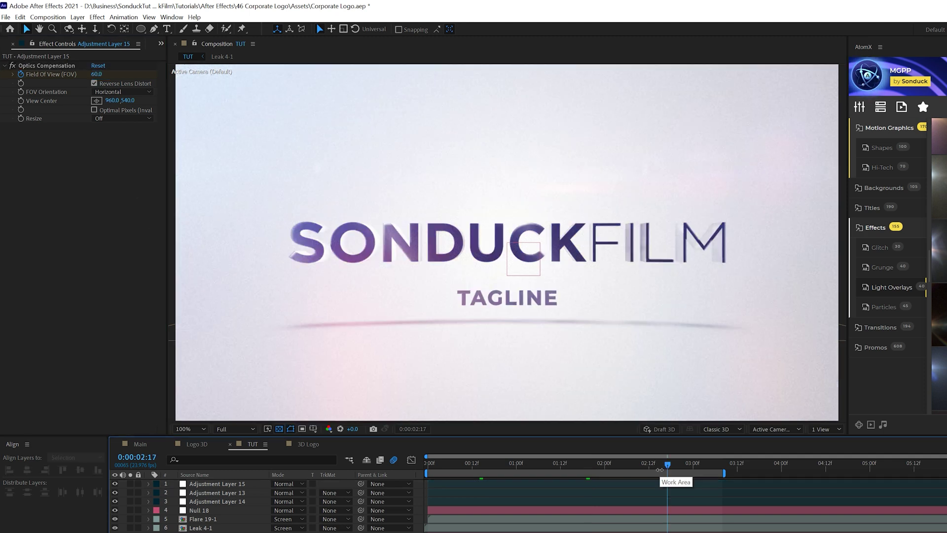